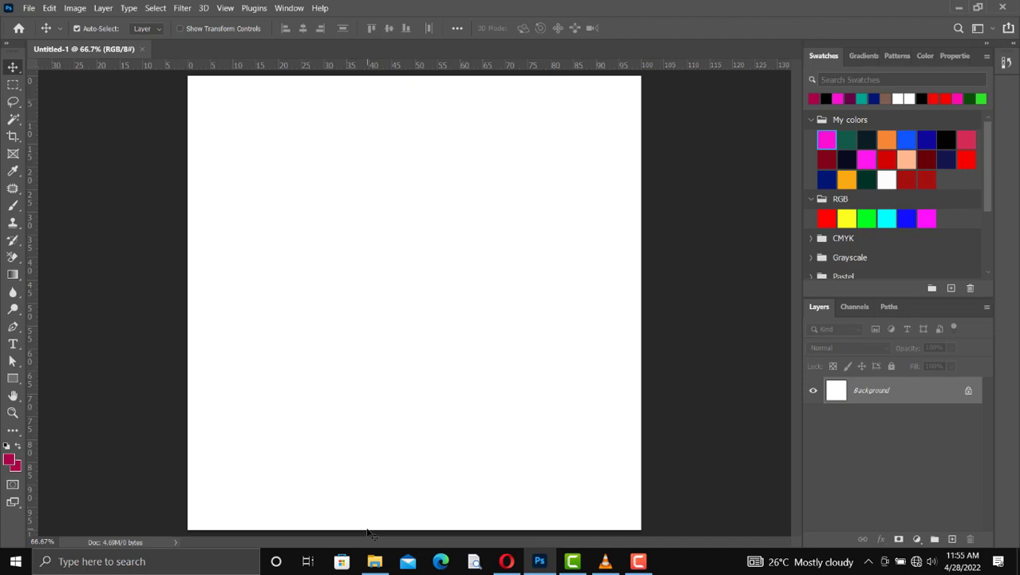
Place the Layer 0 birthday background image from the Desktop folder into the blank document, filling the canvas.
mouse_move(373, 569)
left_click(375, 561)
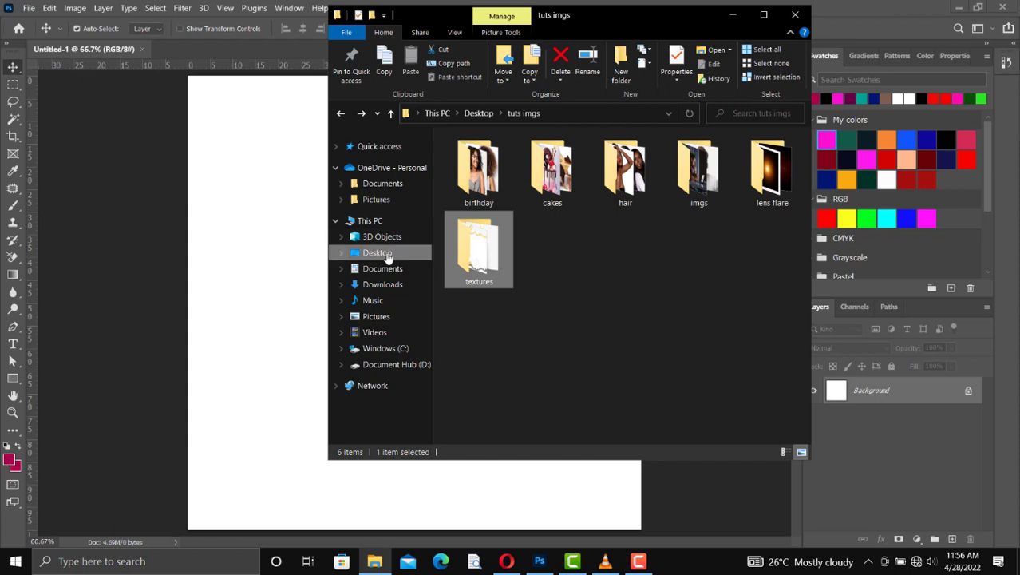
left_click(378, 252)
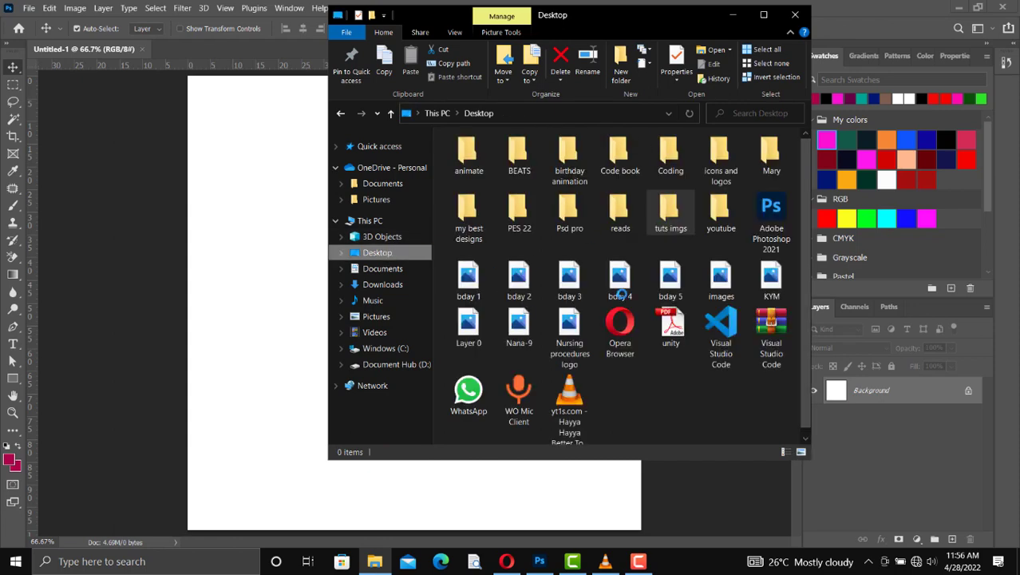
left_click(455, 329)
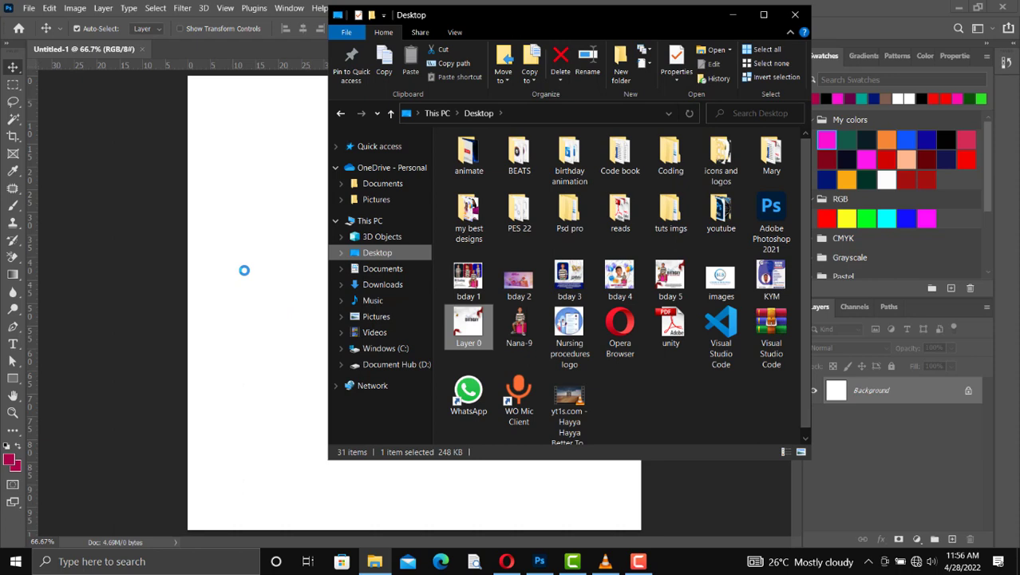
left_click(245, 271)
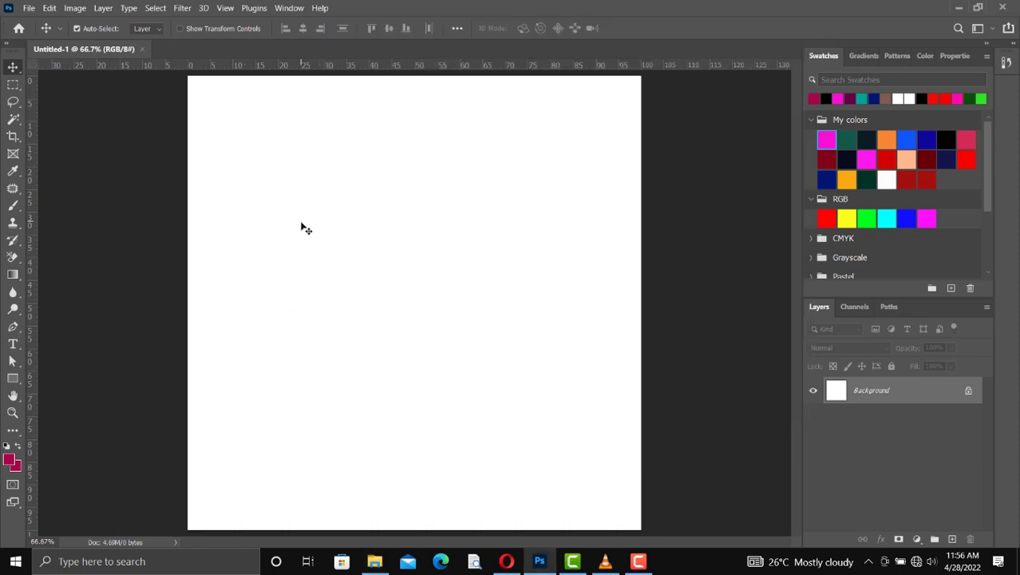
left_click(374, 562)
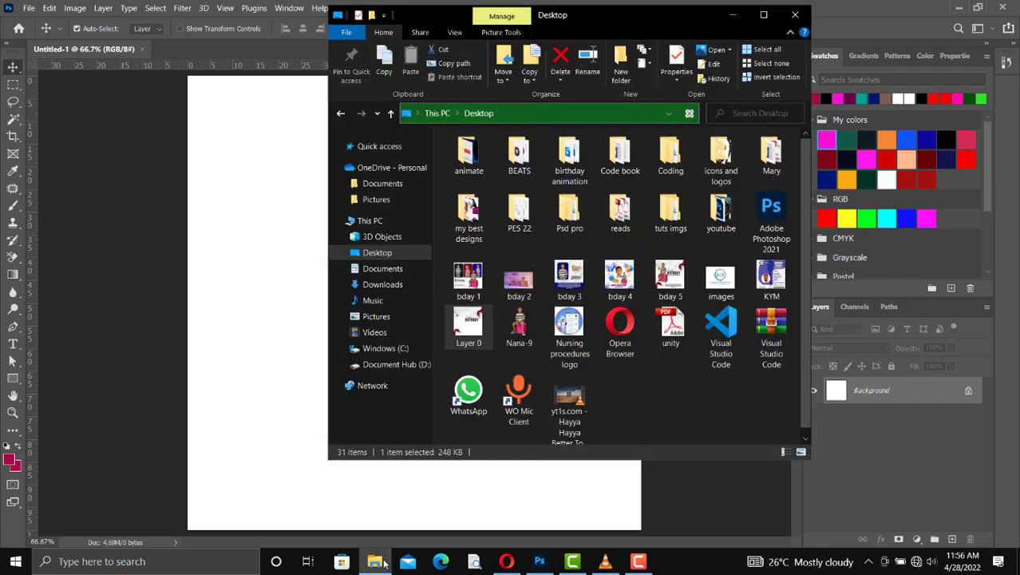
left_click_drag(471, 327, 259, 290)
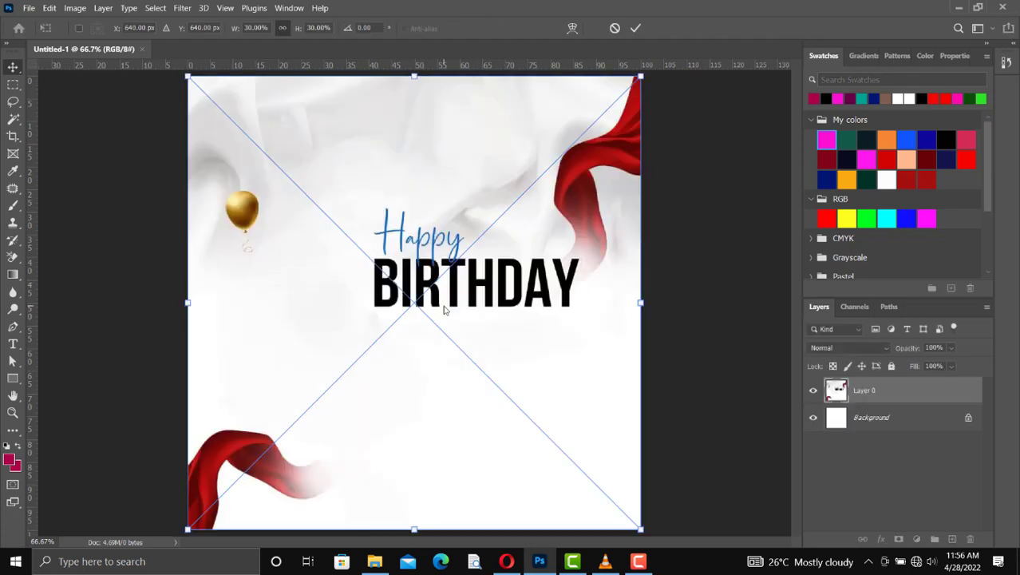
key("Return")
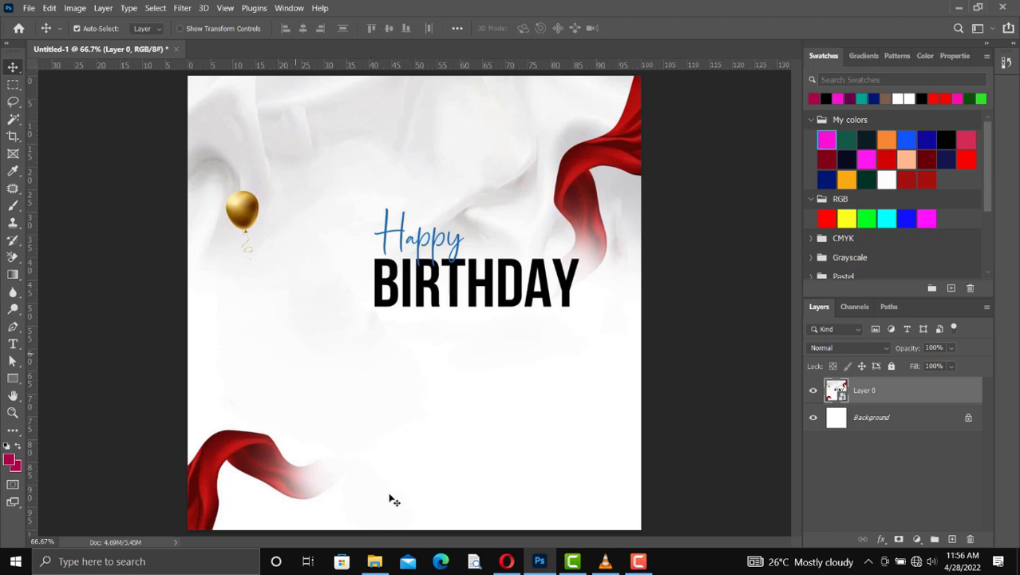
Place the Nana-9 photo from the Desktop folder and scale it to about 30%, beside the birthday heading.
left_click(380, 563)
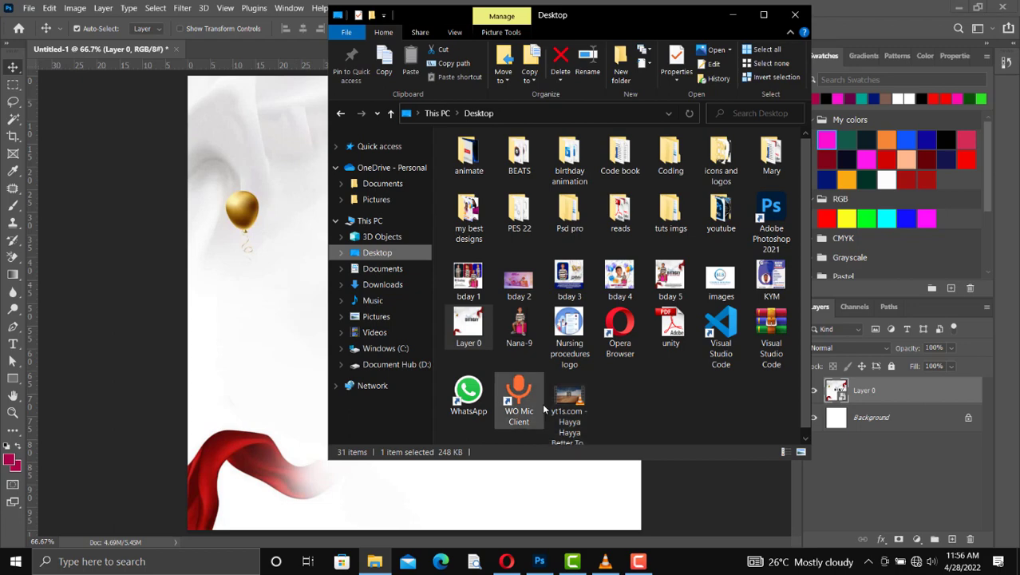
left_click(526, 334)
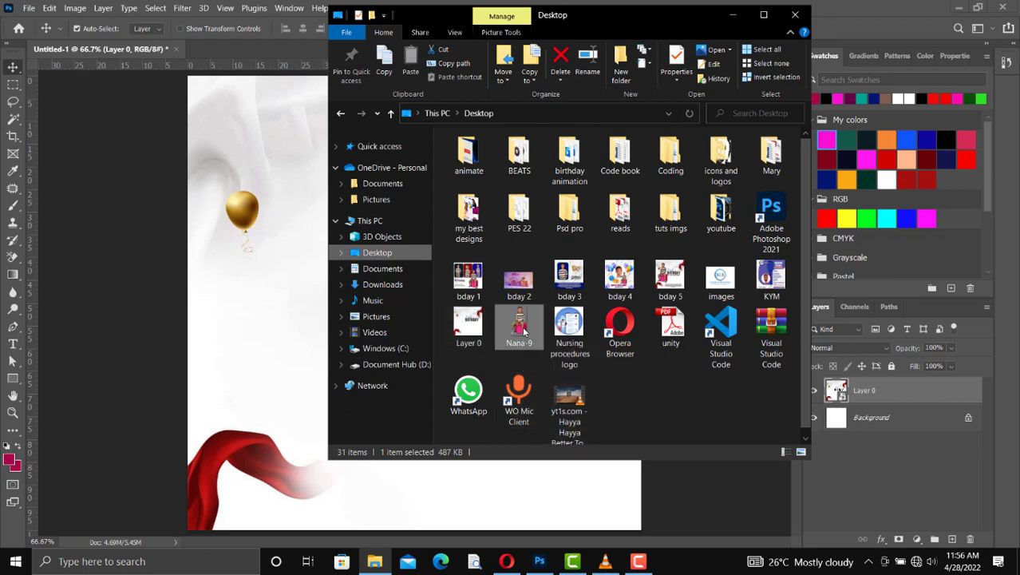
left_click(287, 339)
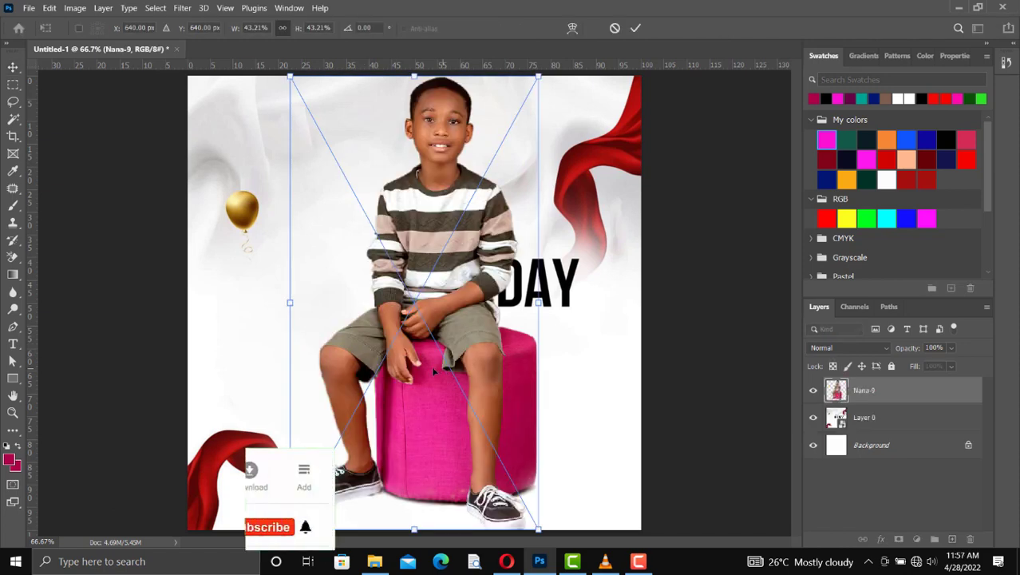
left_click_drag(355, 335, 253, 282)
left_click_drag(377, 350, 381, 346)
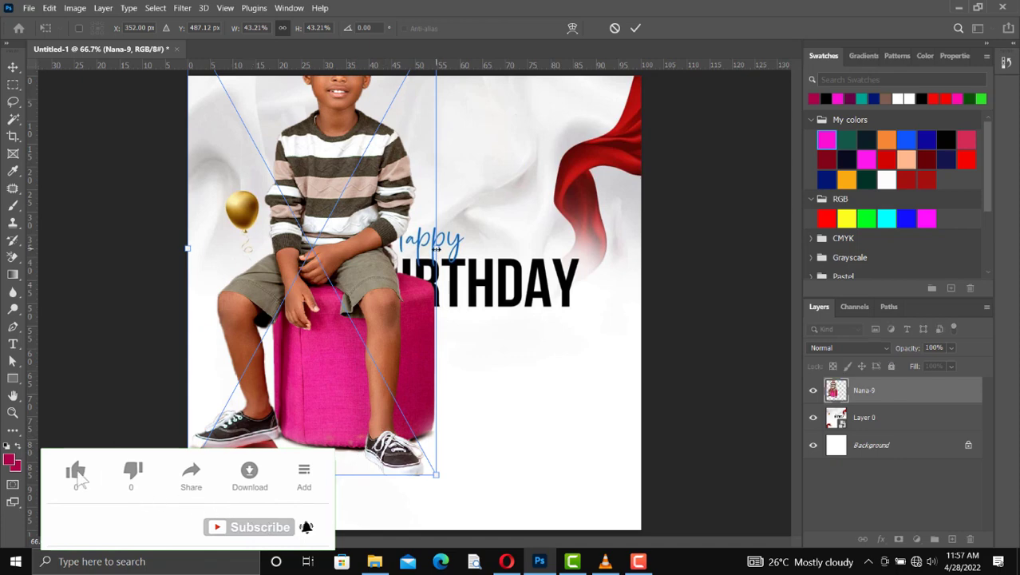
left_click_drag(436, 248, 379, 350)
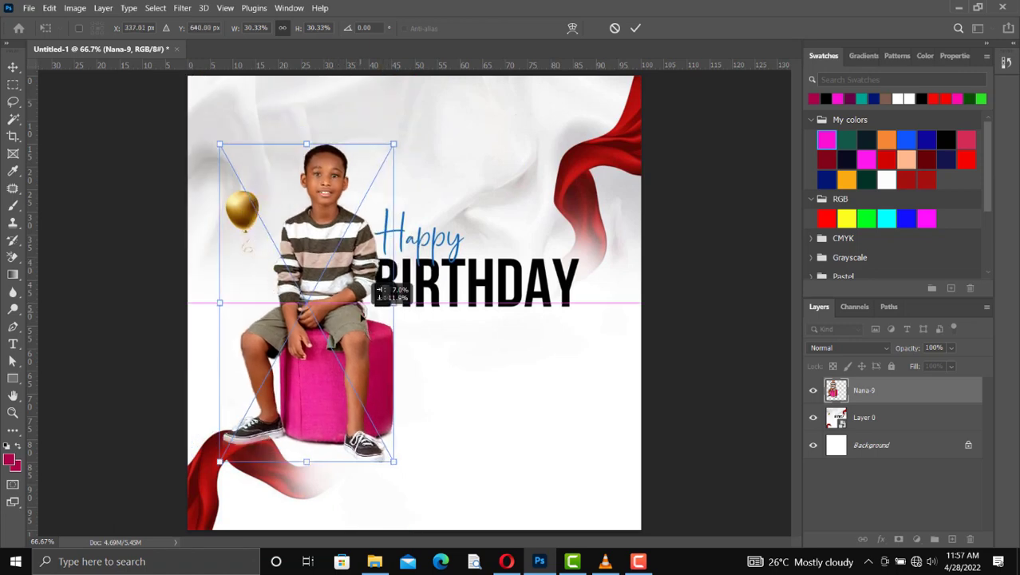
key("Return")
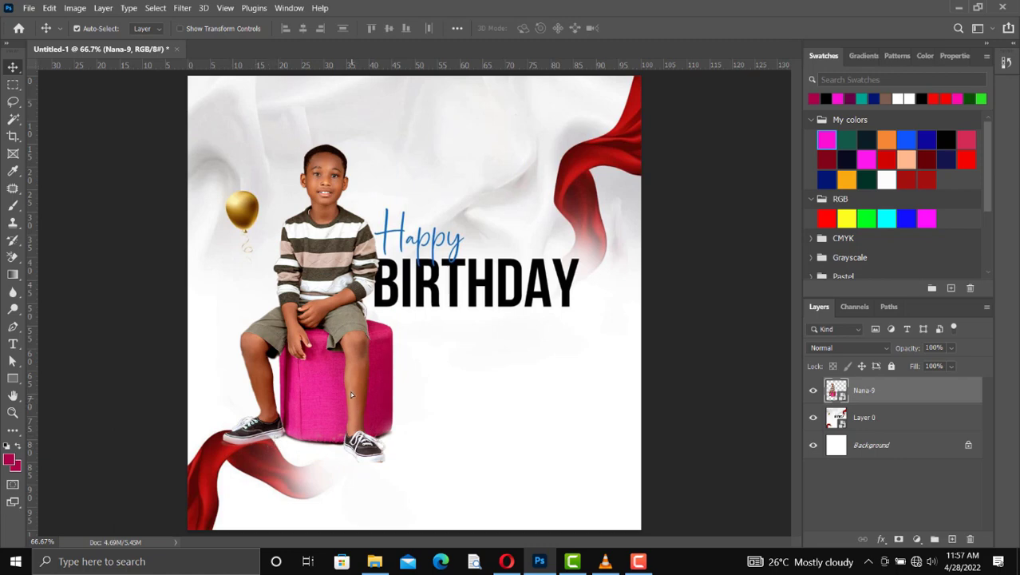
Move the seated boy slightly up and to the left, then nudge him further left, clear of the BIRTHDAY text.
left_click_drag(351, 398, 336, 385)
key("Left")
key("Left")
key("Left")
key("Left")
key("Left")
key("Left")
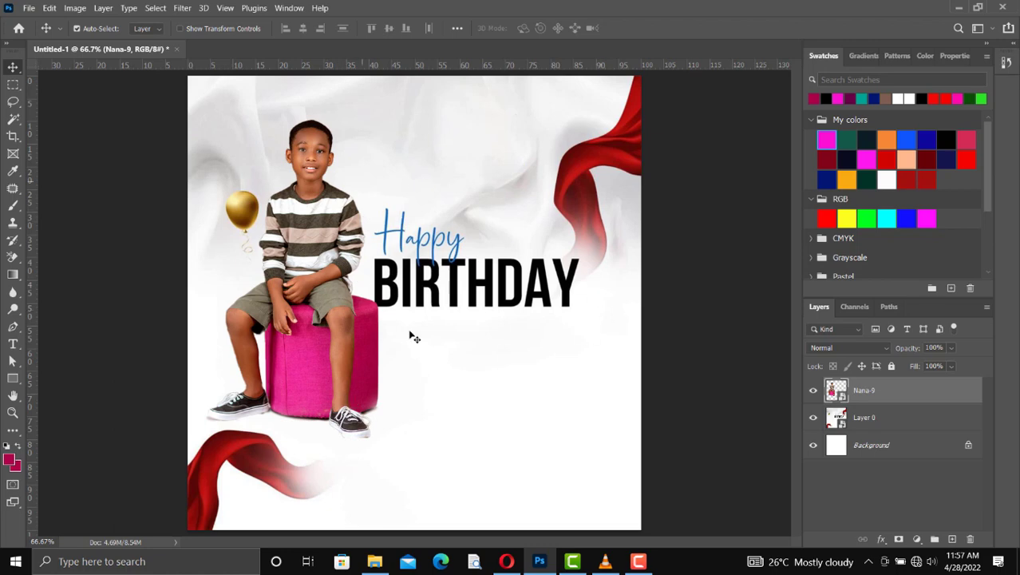
key("Left")
key("Left")
key("Left")
key("Left")
key("Left")
key("Left")
key("Left")
key("Left")
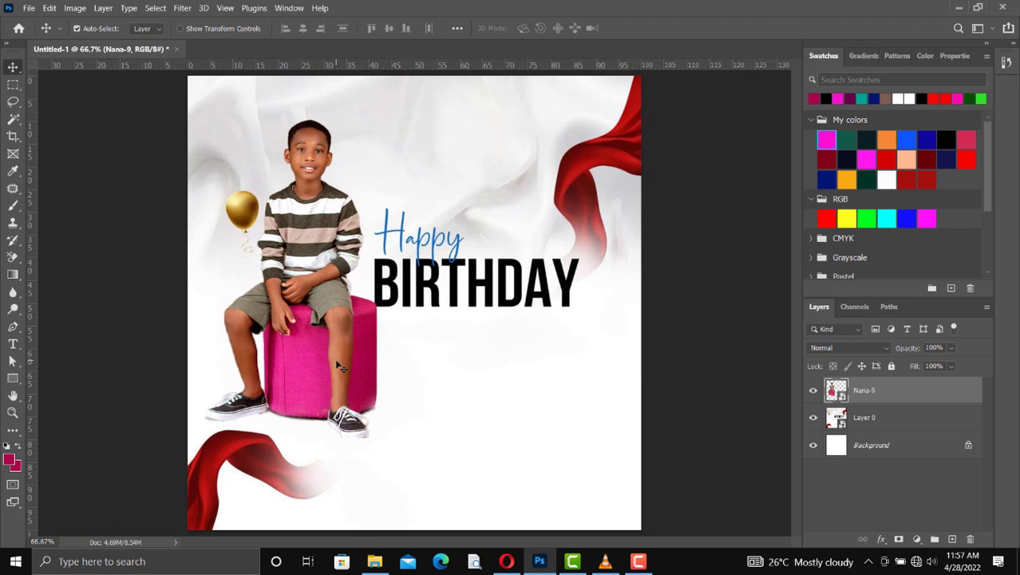
key("Left")
key("Left")
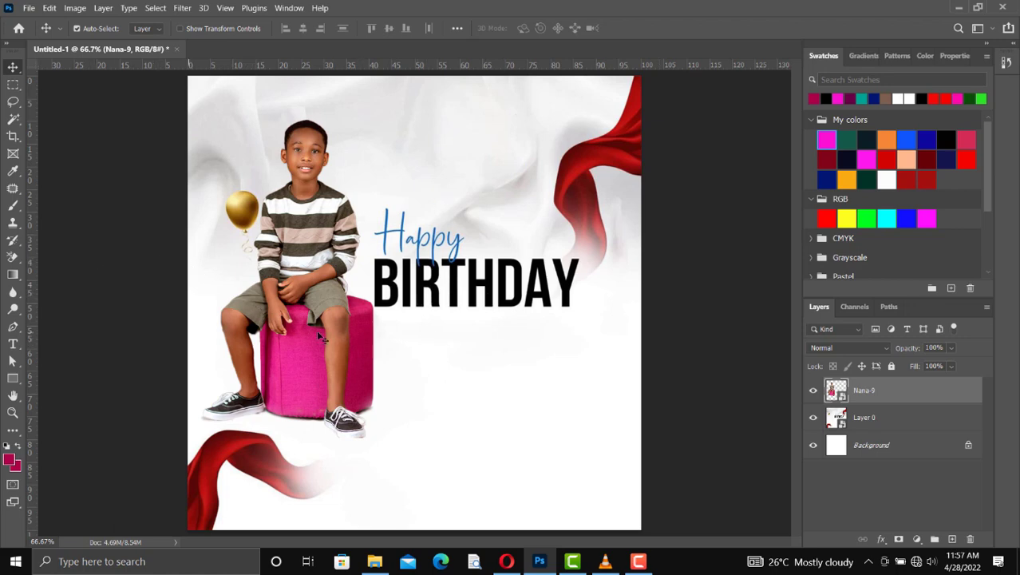
Add the celebrant's name in capitals as a horizontal text layer near the BIRTHDAY heading and color it black.
left_click(14, 345)
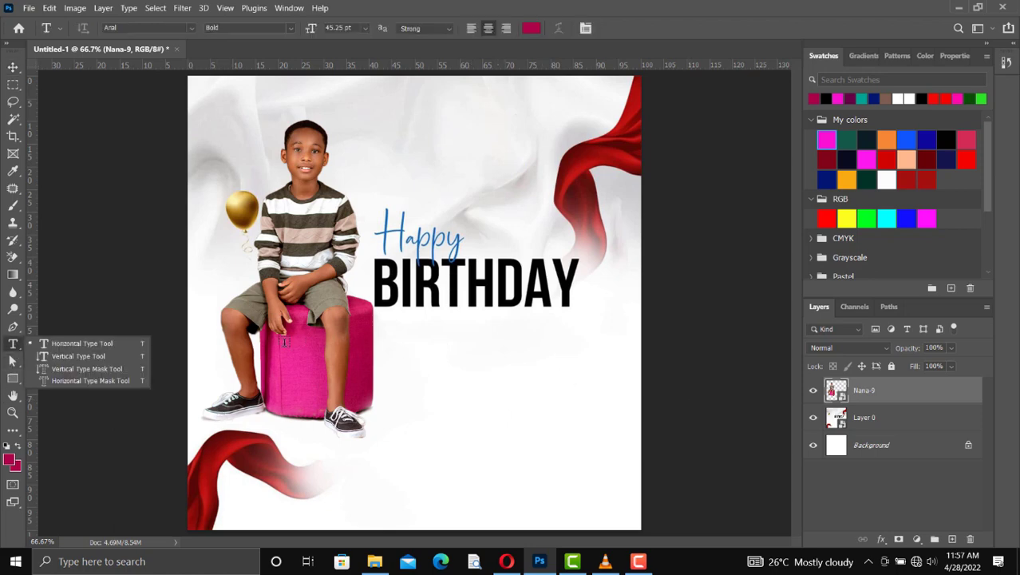
left_click(452, 338)
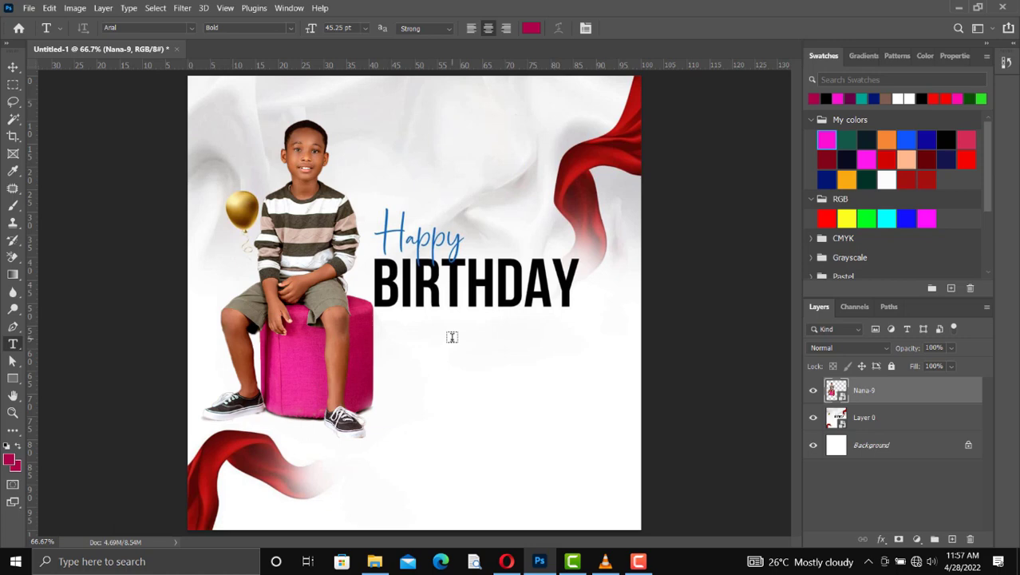
left_click(452, 337)
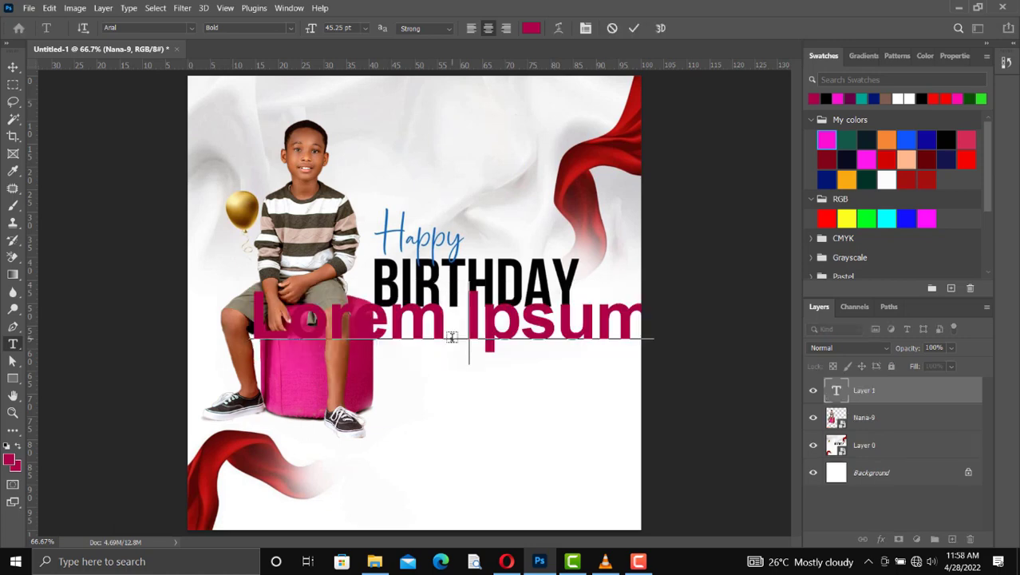
type("JNR")
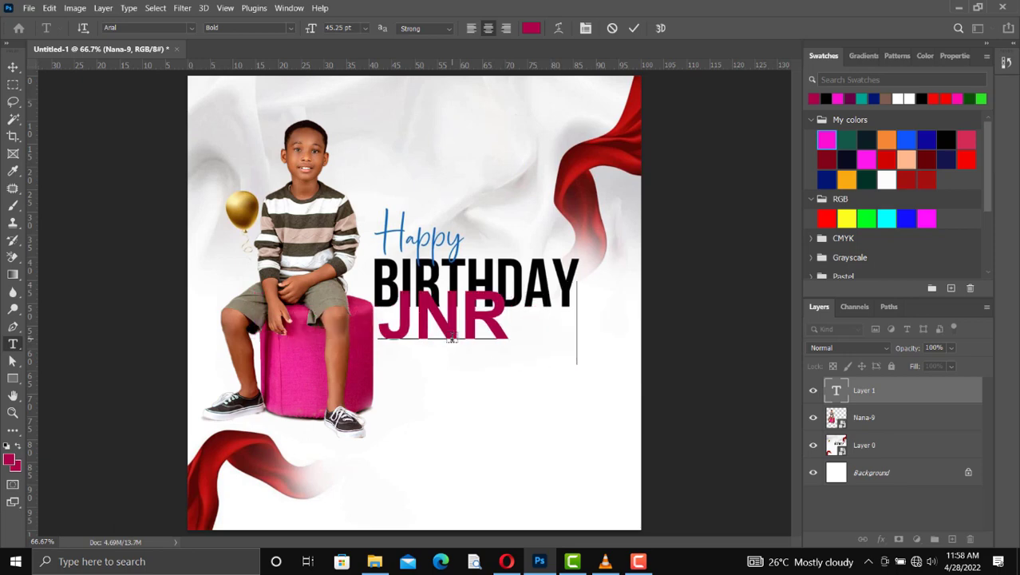
type(" BLISS")
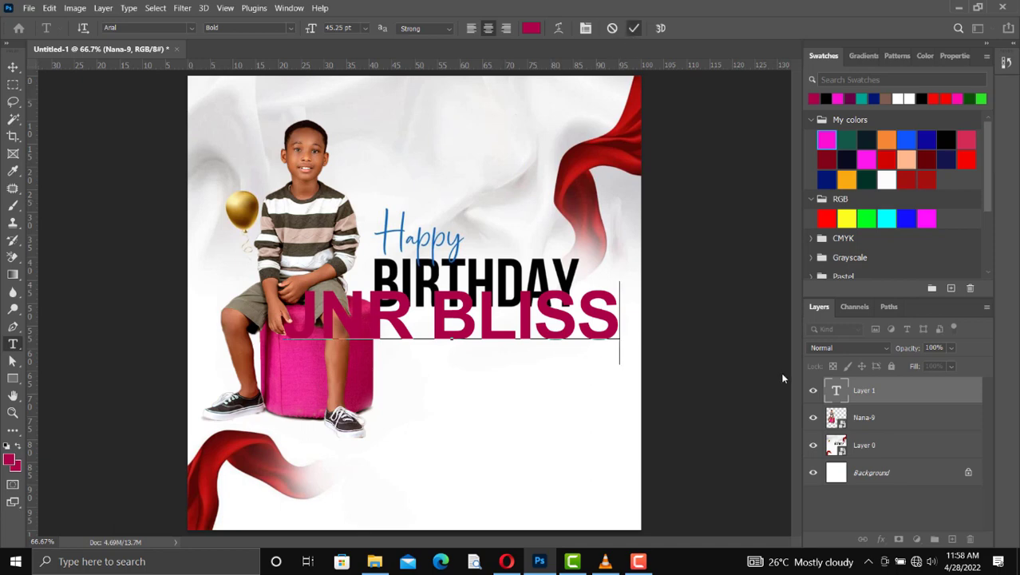
left_click(634, 29)
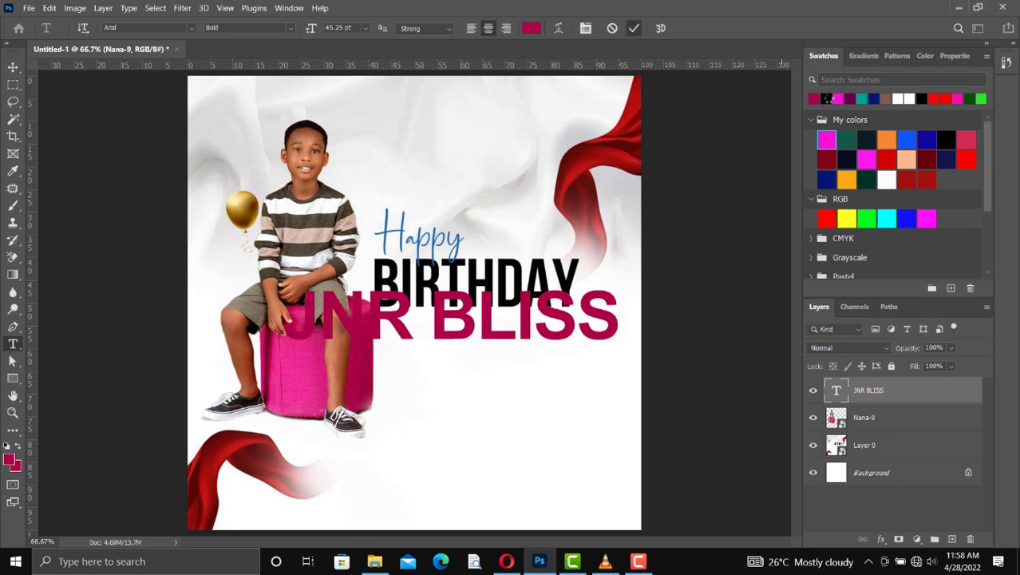
left_click(827, 97)
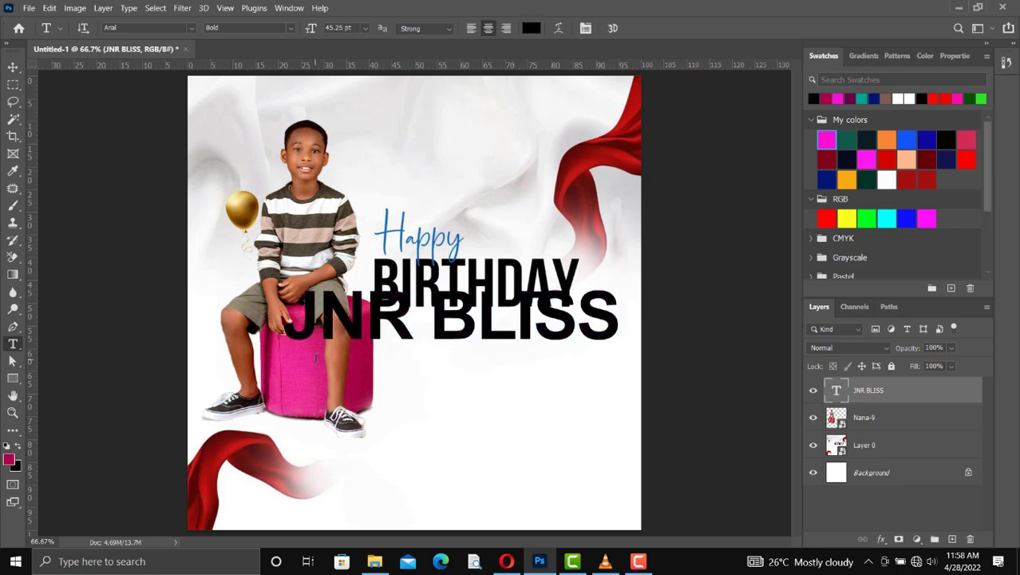
Scale the name text to about 56% and position it just below BIRTHDAY, aligned with the heading's left edge.
key("ctrl+t")
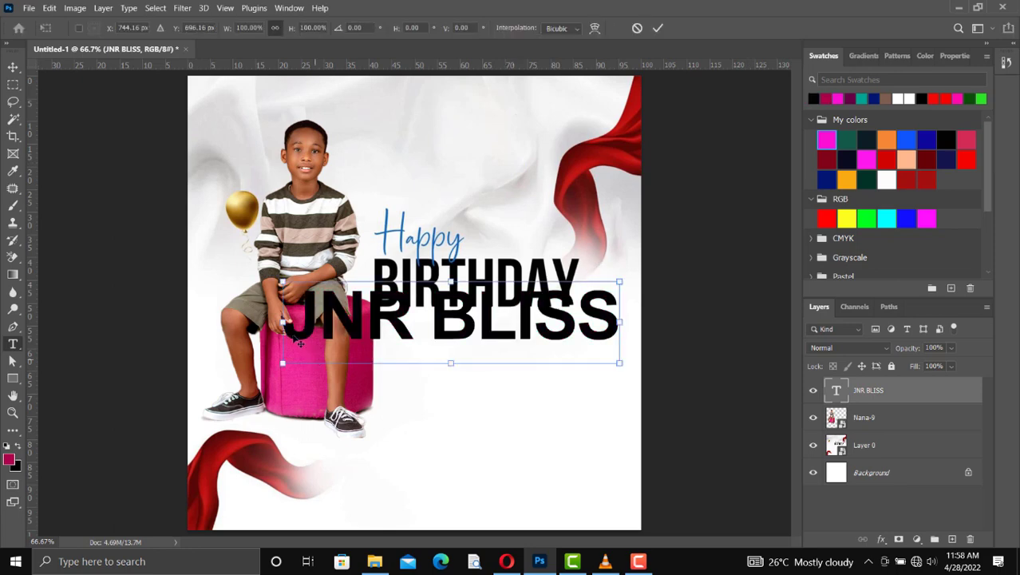
left_click_drag(283, 365, 554, 330)
key("Return")
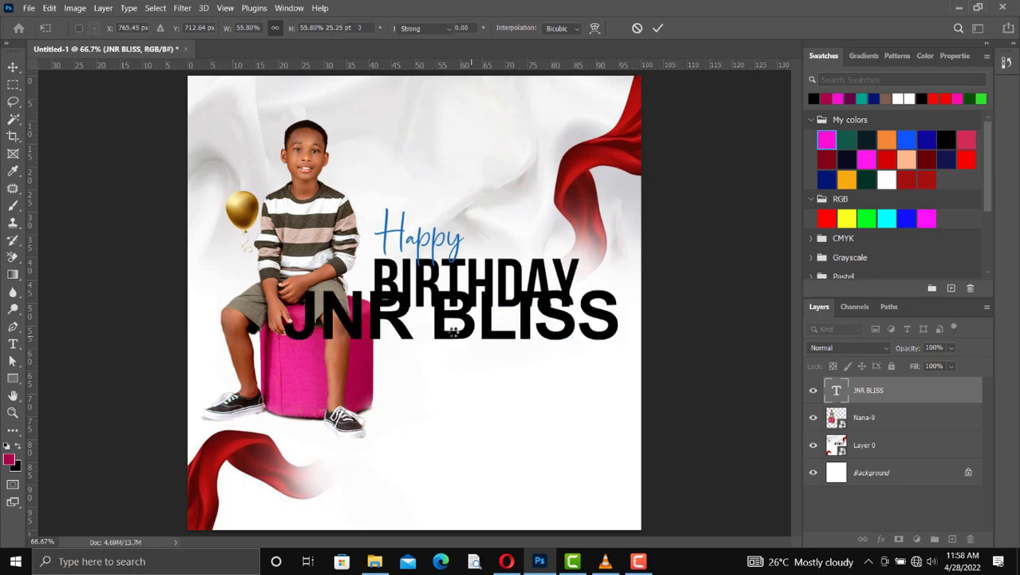
key("v")
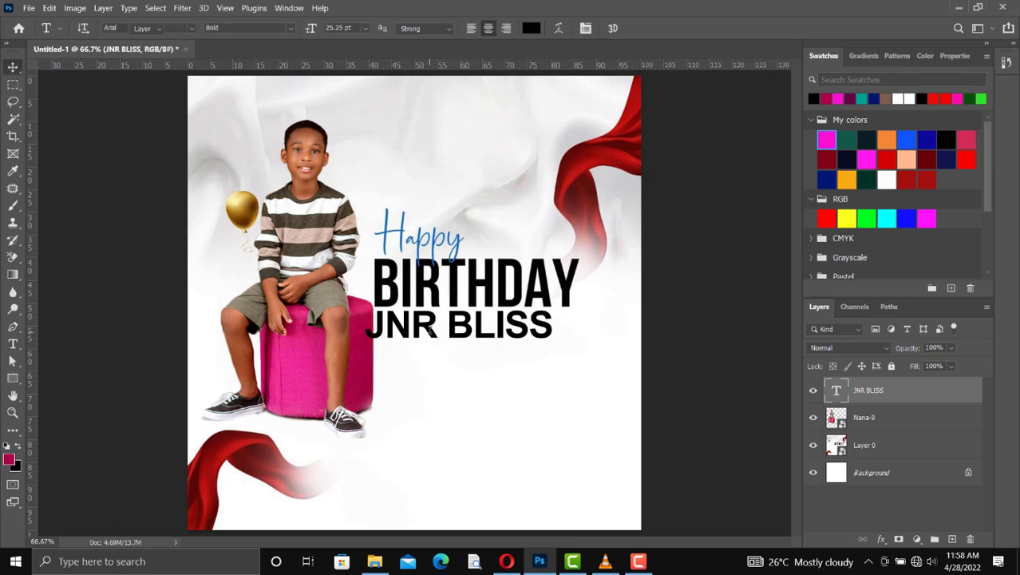
left_click_drag(430, 330, 445, 341)
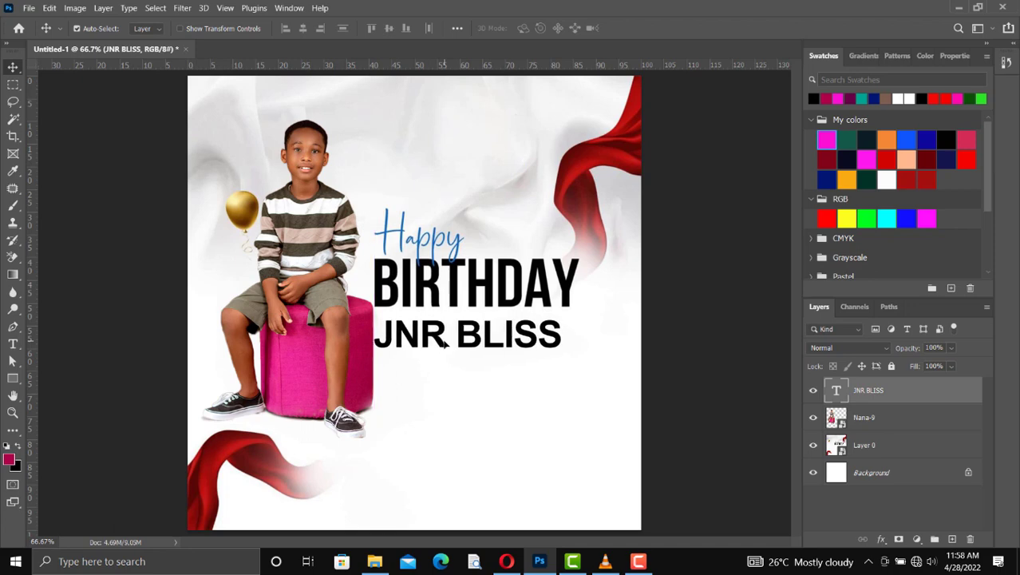
Shrink the name text a little more so it is narrower than the BIRTHDAY heading above it.
key("ctrl")
key("ctrl+t")
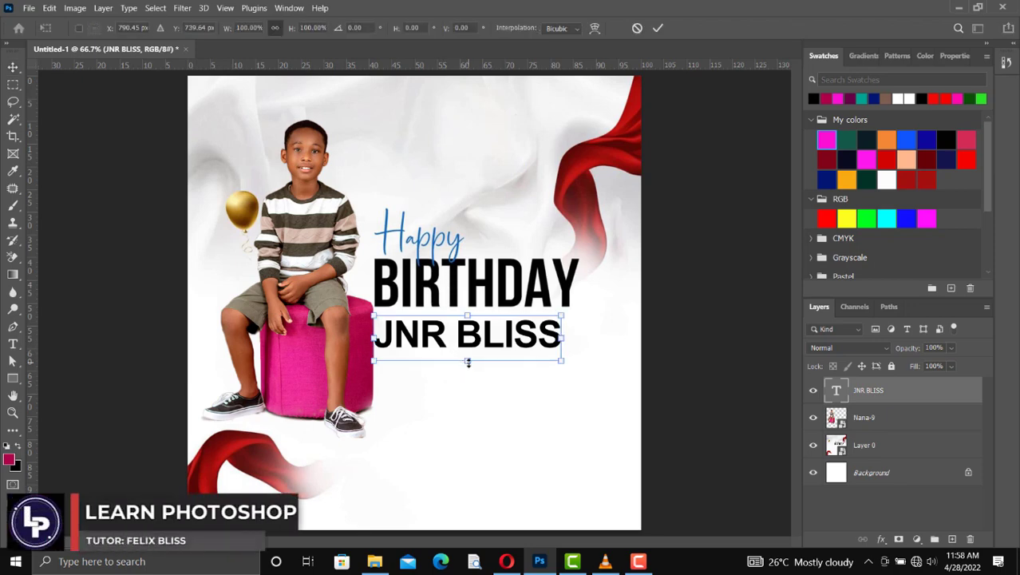
left_click_drag(467, 361, 469, 357)
key("Return")
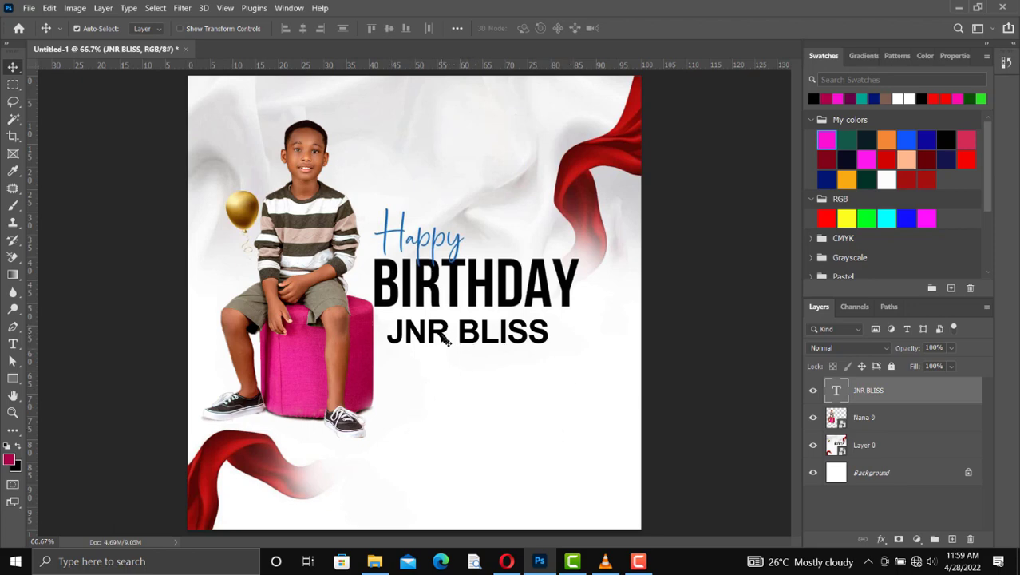
Start opening an existing file and browse to the projects folder inside Documents.
left_click(28, 8)
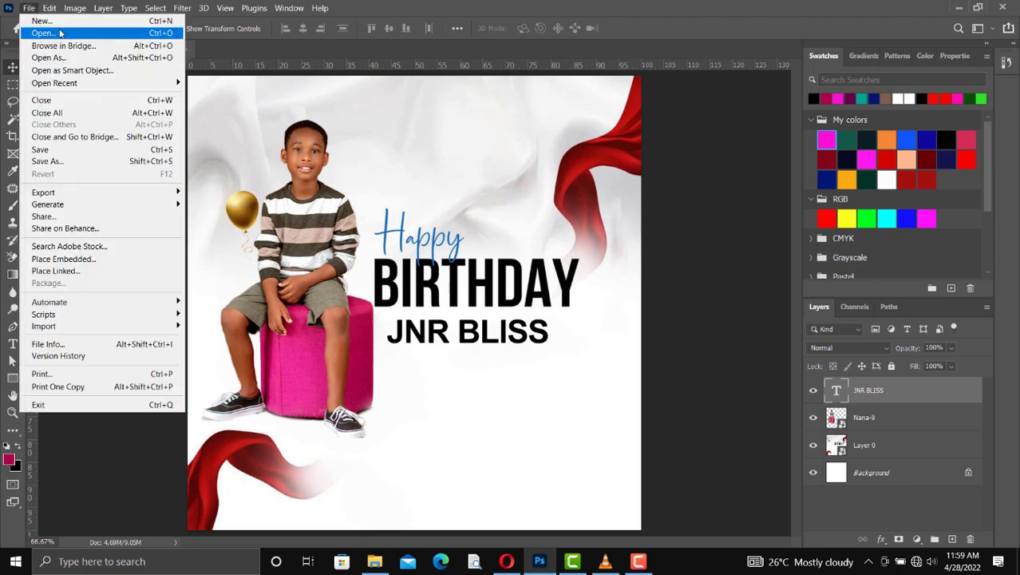
left_click(60, 33)
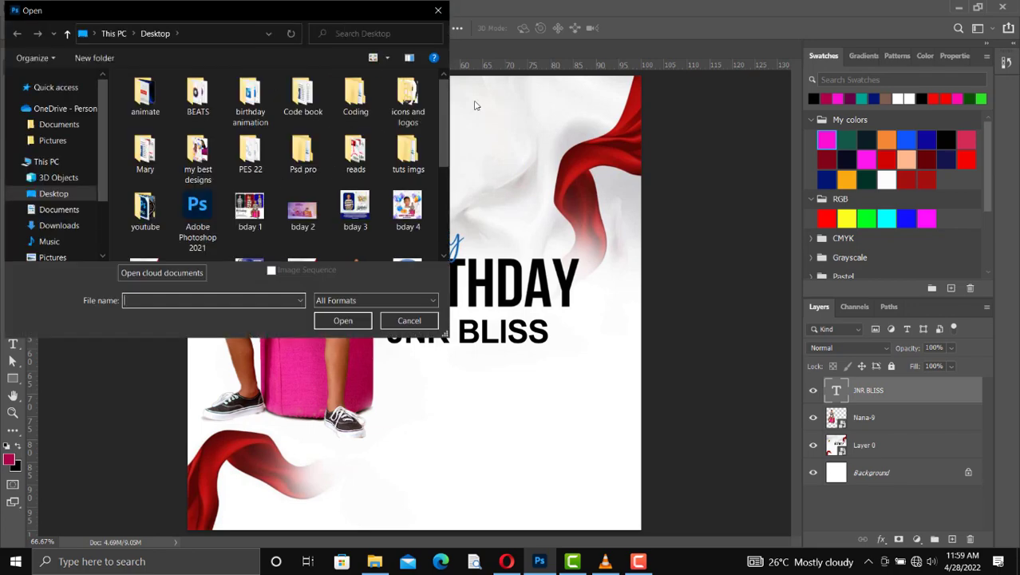
mouse_move(448, 136)
left_mouse_down()
mouse_move(446, 219)
mouse_move(440, 139)
left_mouse_up()
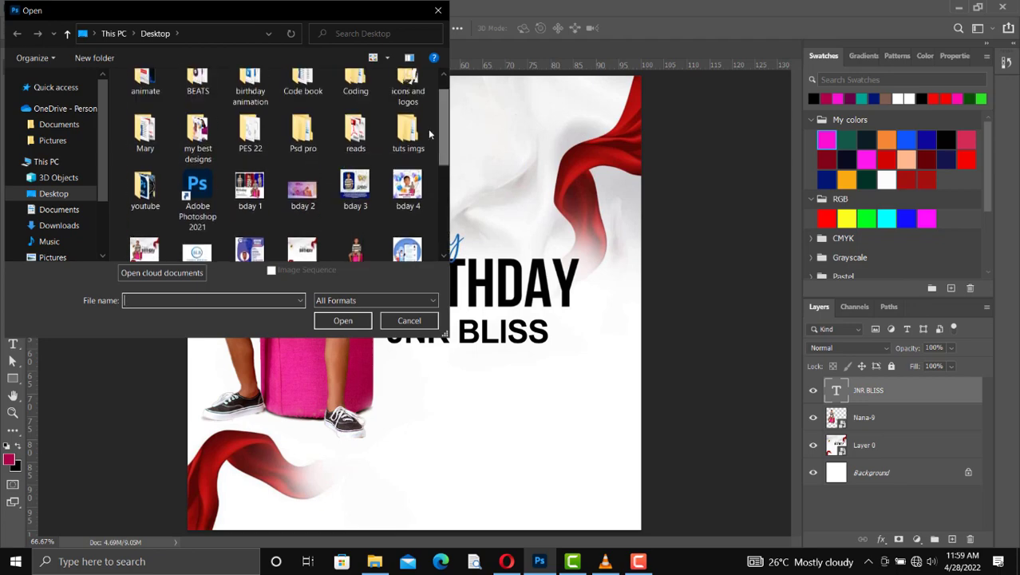
left_click(210, 132)
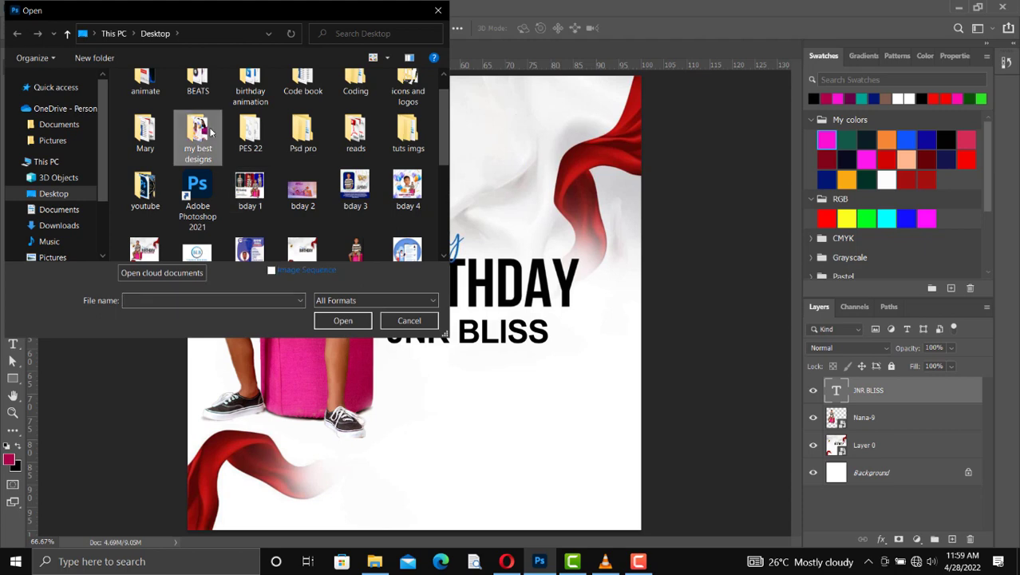
scroll(210, 135, "up", 1)
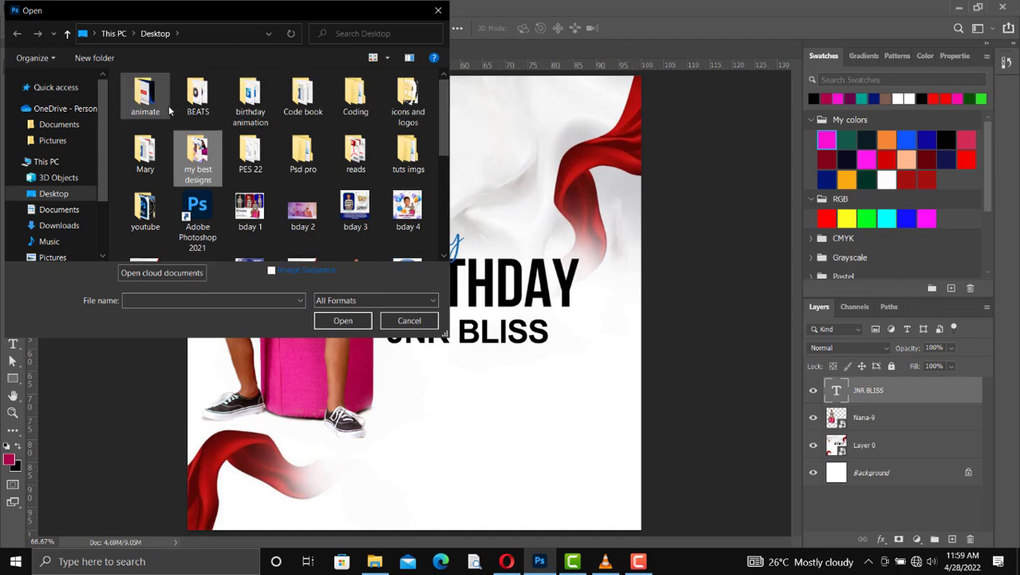
left_click(61, 209)
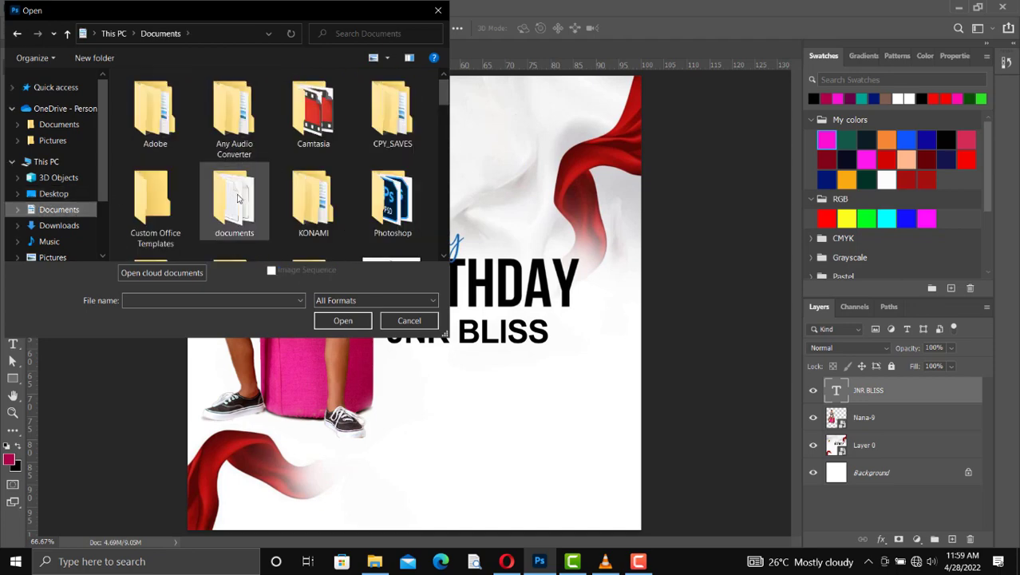
scroll(180, 188, "down", 8)
scroll(181, 207, "up", 8)
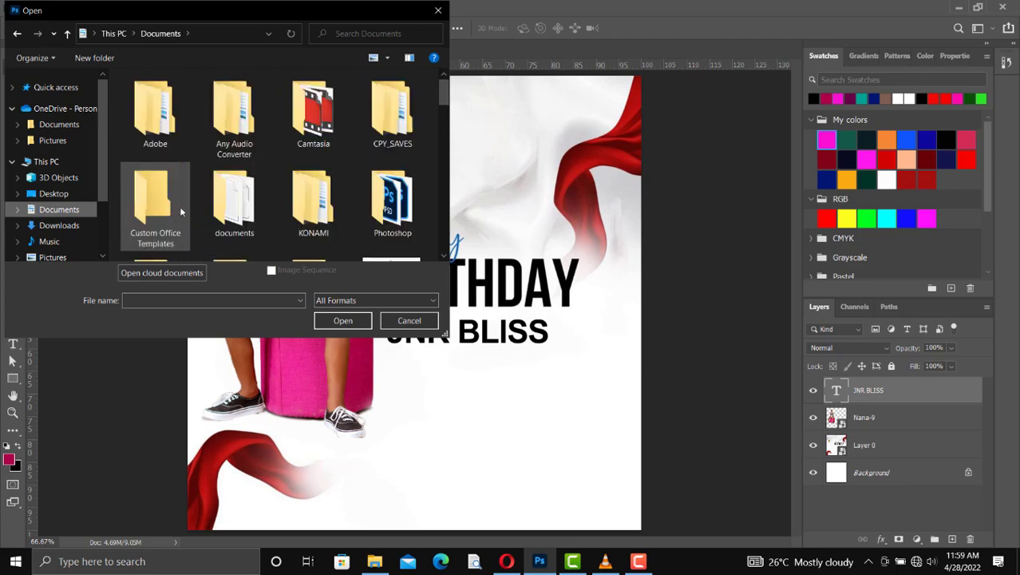
scroll(164, 238, "down", 3)
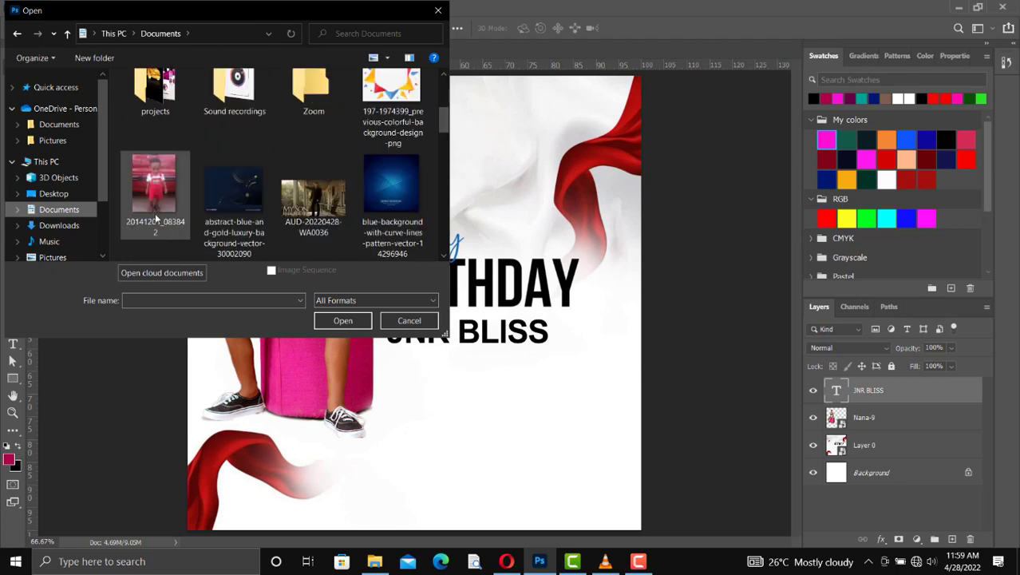
double_click(162, 114)
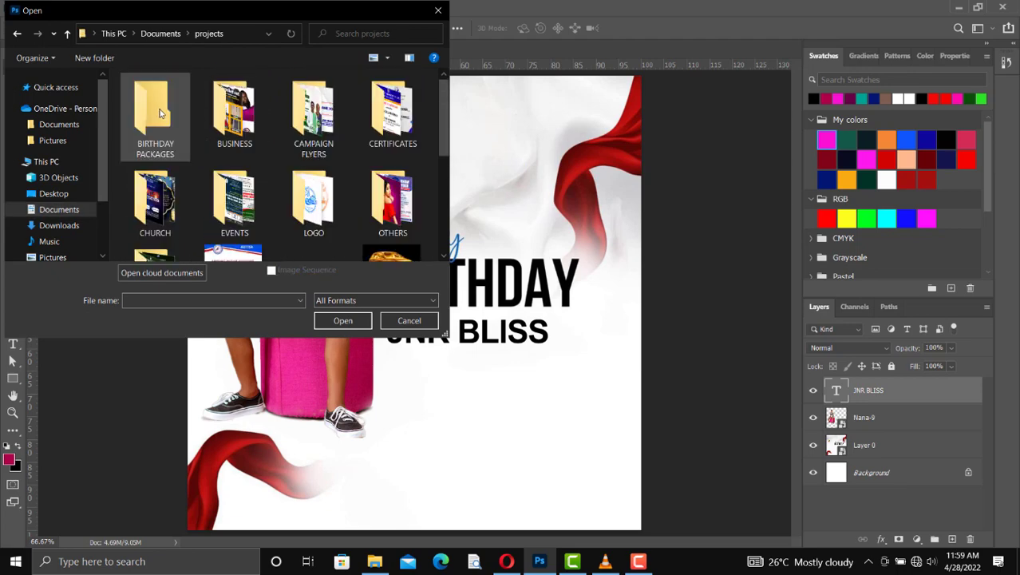
Open the BDAY design from the BIRTHDAY PACKAGES folder.
scroll(160, 224, "down", 1)
scroll(166, 216, "down", 3)
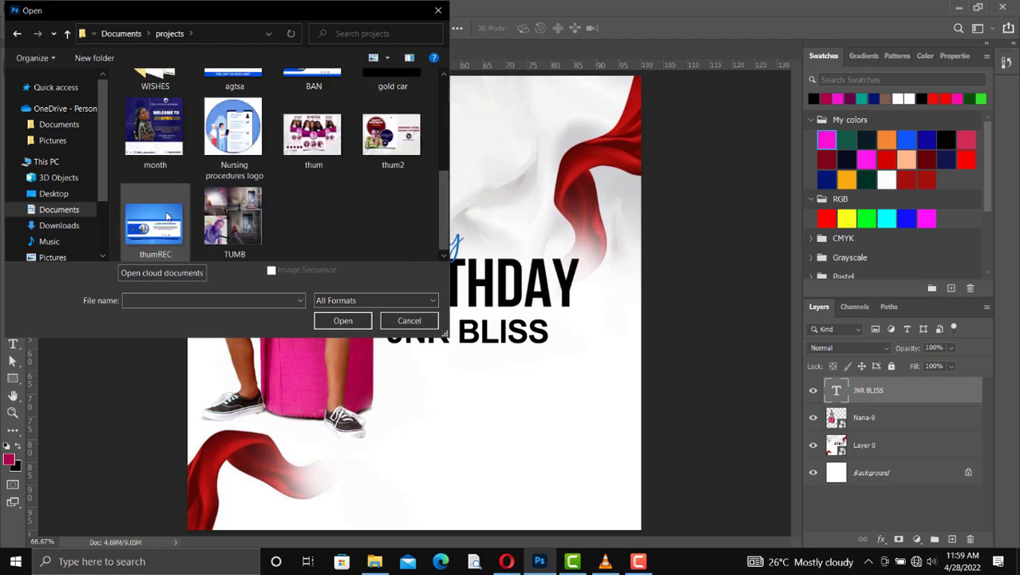
scroll(166, 216, "up", 2)
scroll(195, 127, "up", 3)
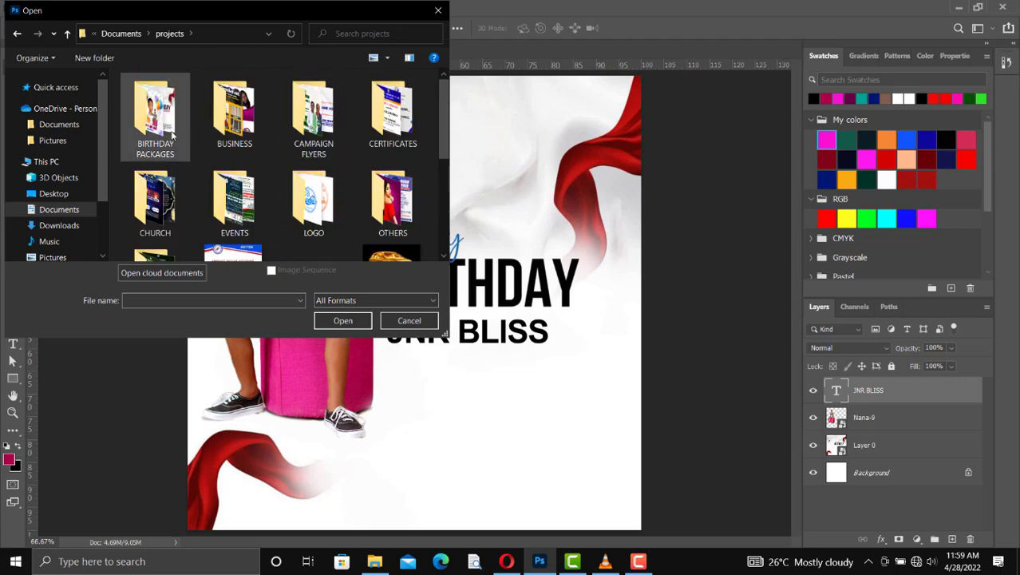
double_click(170, 134)
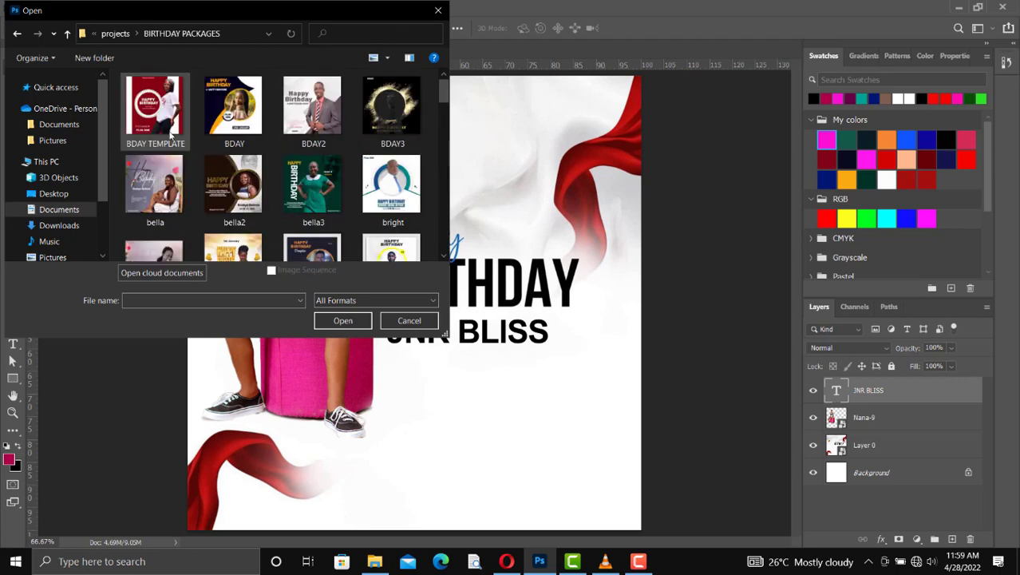
left_click(227, 113)
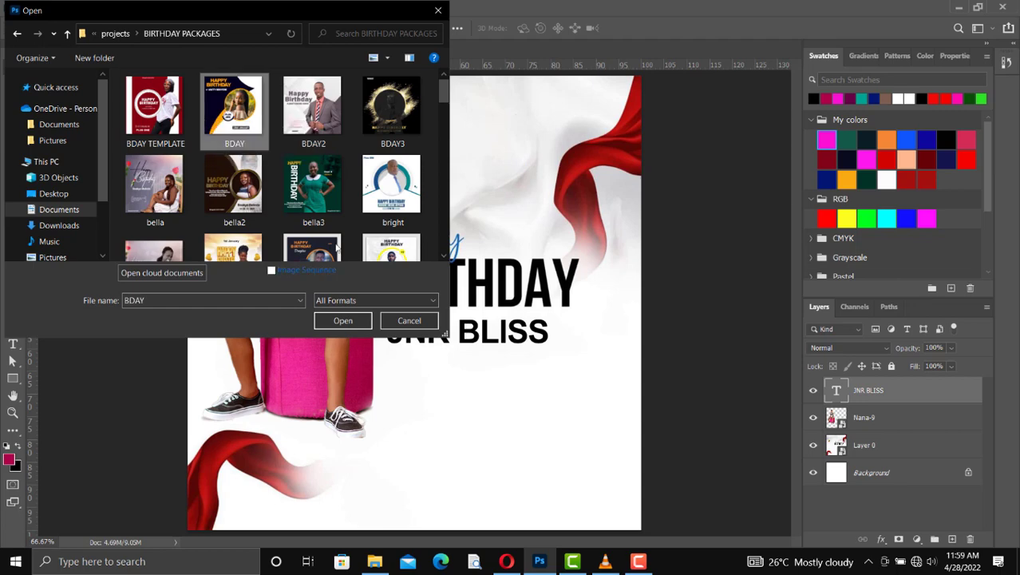
left_click(342, 321)
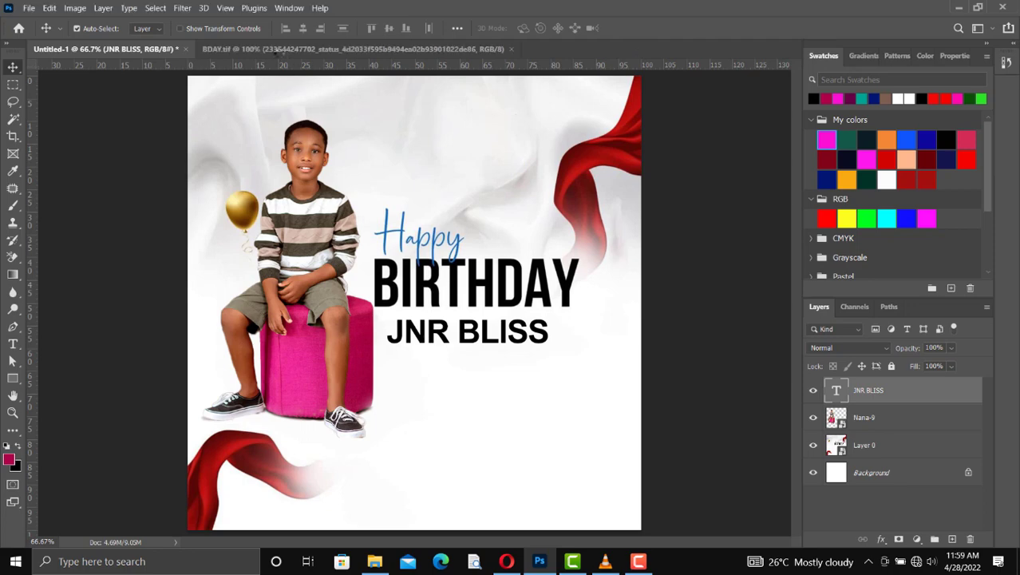
Copy the date text layer from BDAY.tif into the Untitled-1 flyer, placing it near the upper edge of the canvas.
left_click(276, 50)
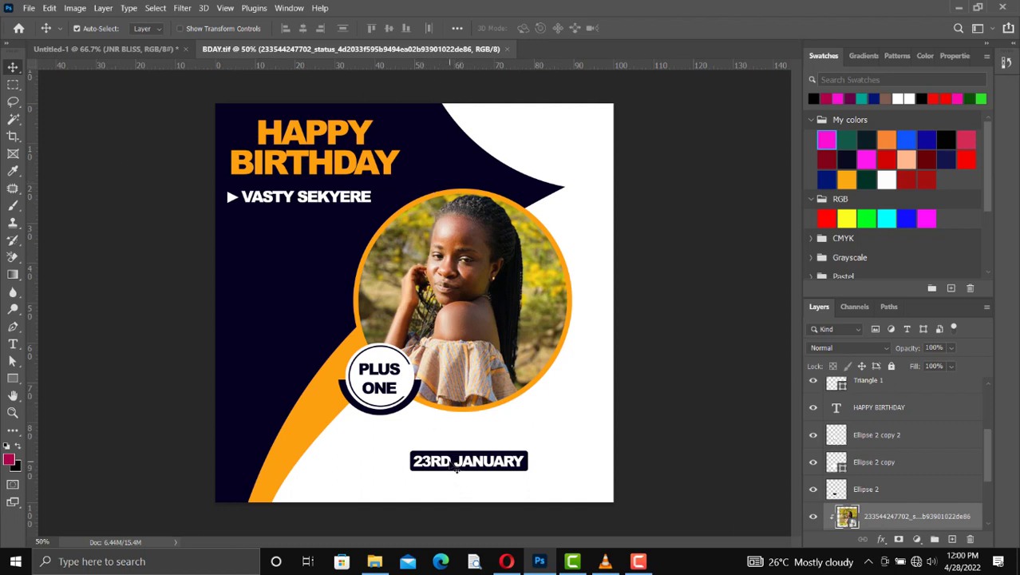
left_click(456, 467)
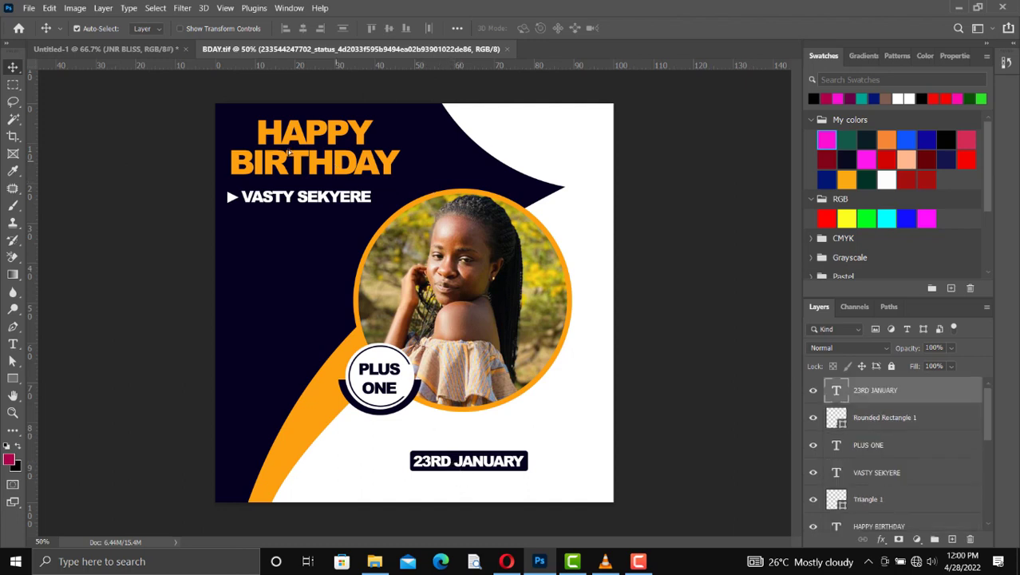
left_click_drag(481, 447, 136, 50)
left_click_drag(297, 221, 436, 104)
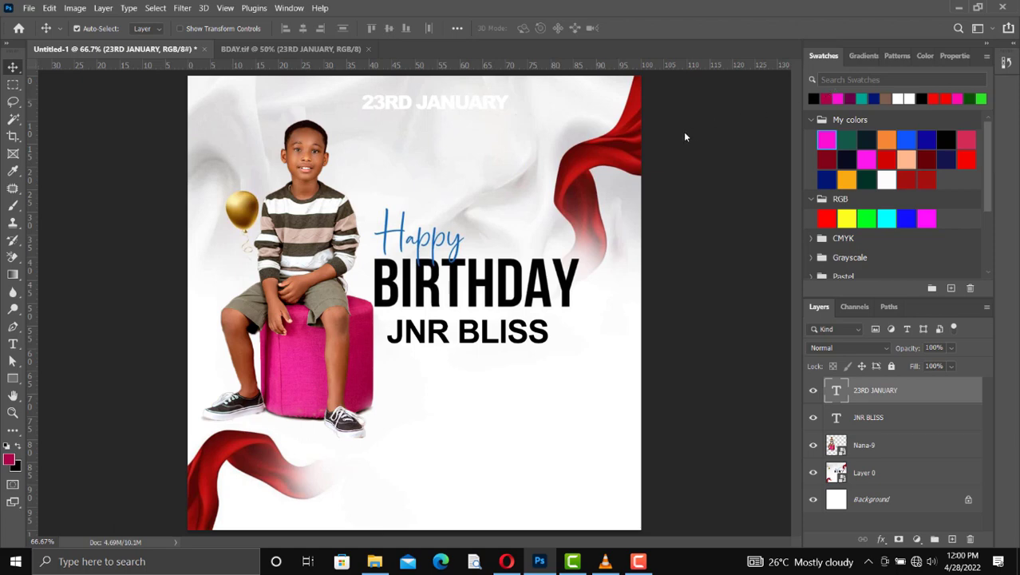
Recolor the date text with the dark red sampled from the upper-right ribbon, and shift it slightly to the right.
key("i")
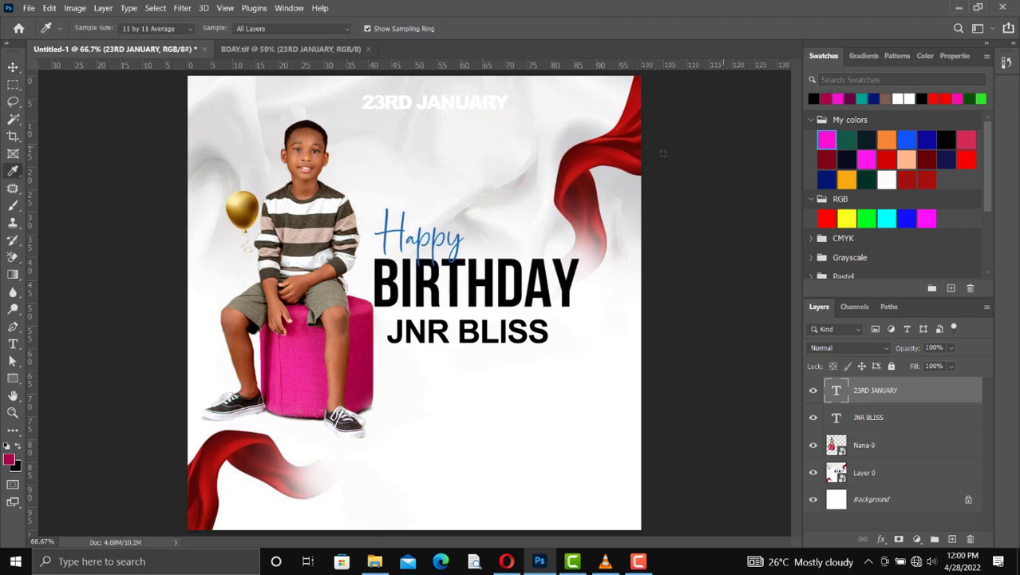
left_click(611, 161)
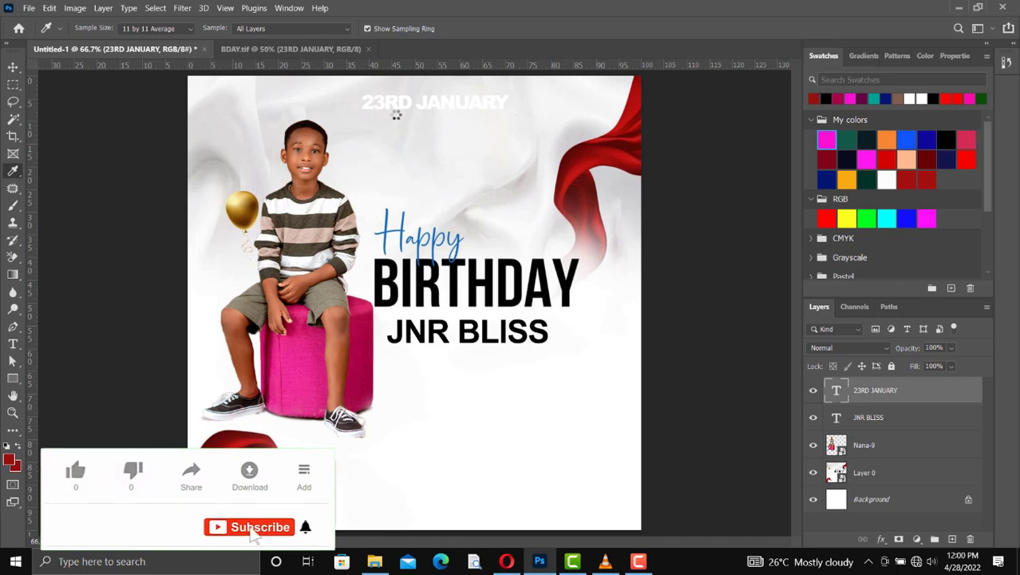
key("alt+BackSpace")
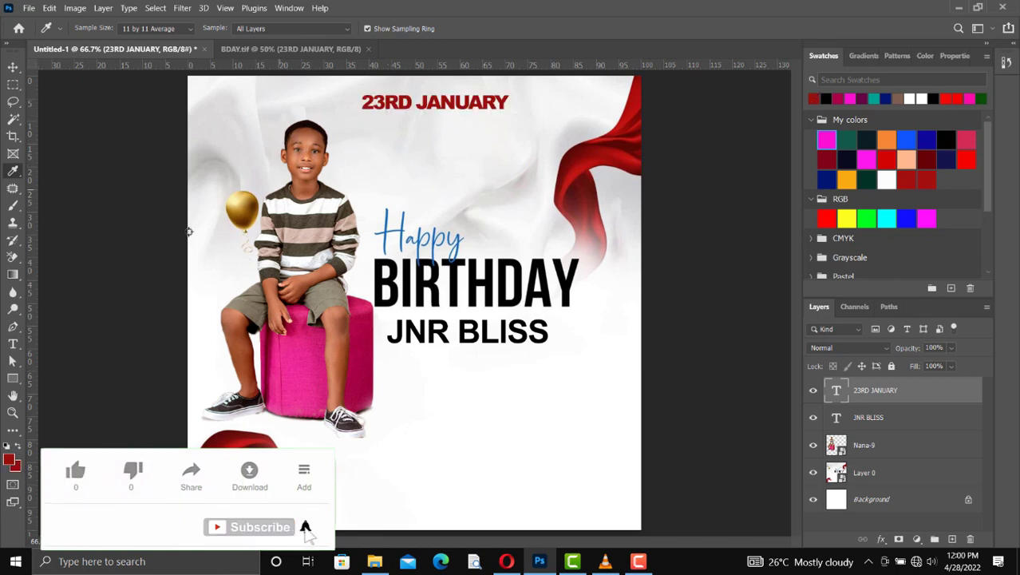
key("v")
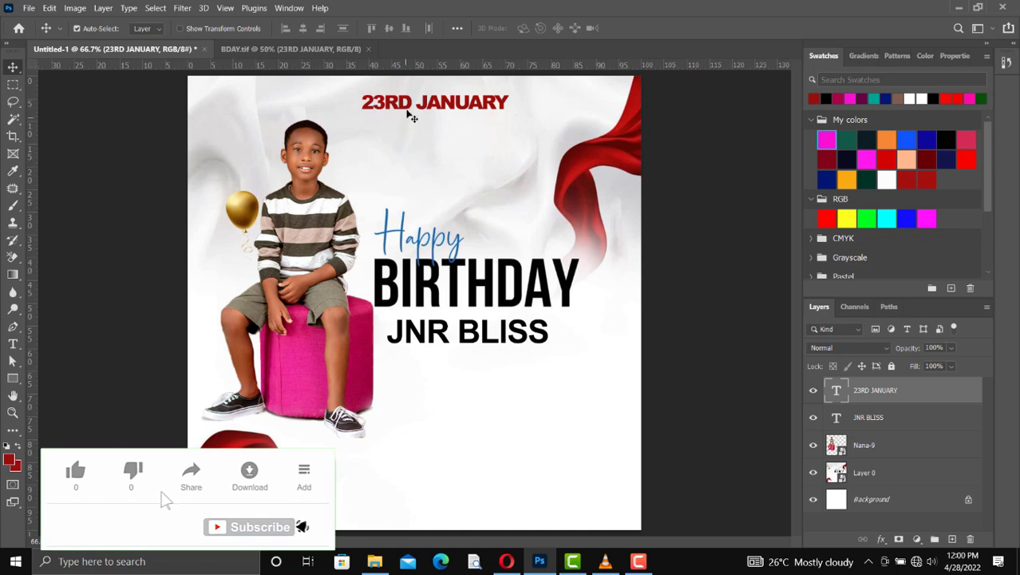
left_click_drag(424, 113, 454, 109)
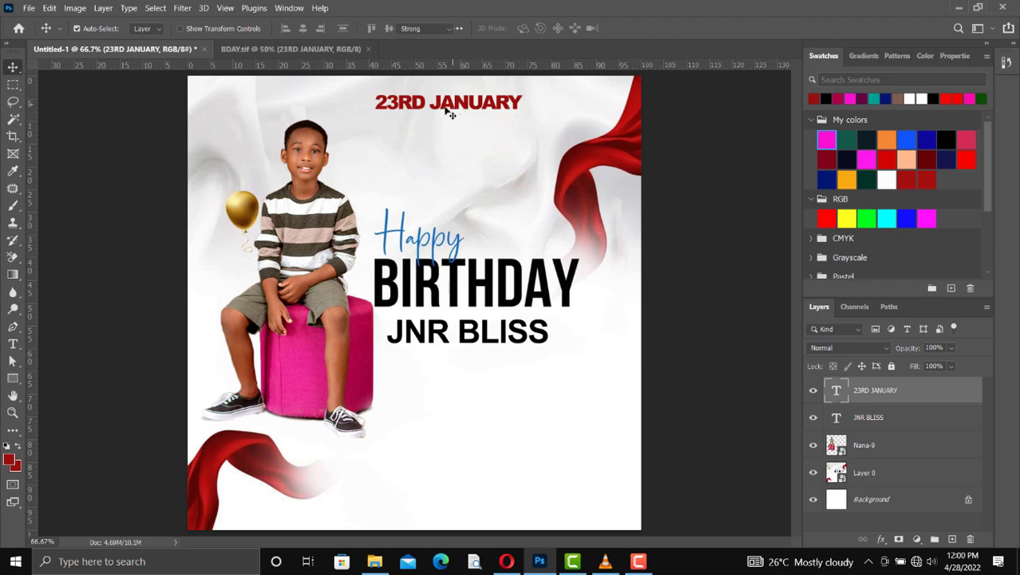
Replace the wording of the date text with the celebrant's birthday as ordinal day and month in capitals.
double_click(439, 107)
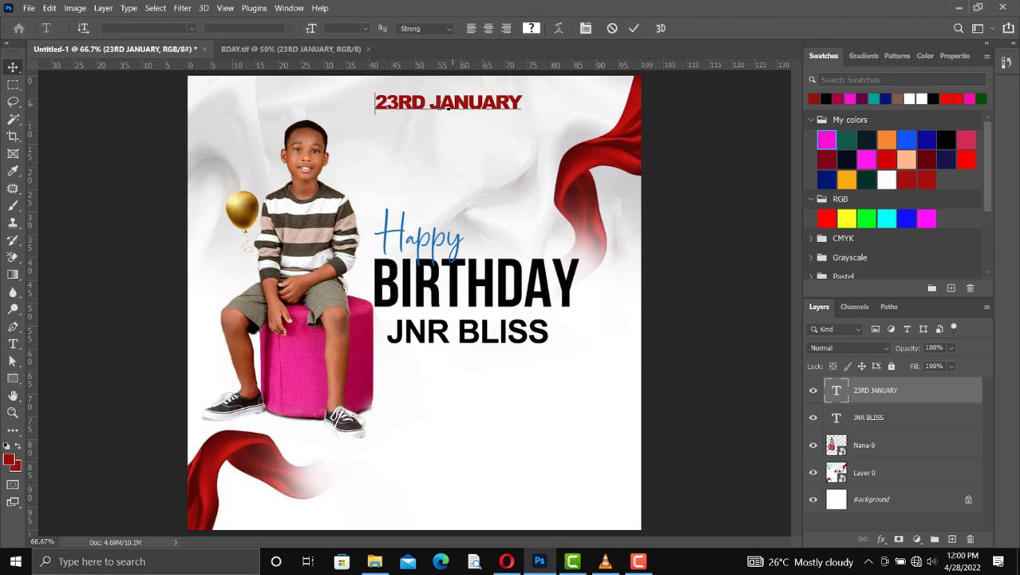
key("ctrl+a")
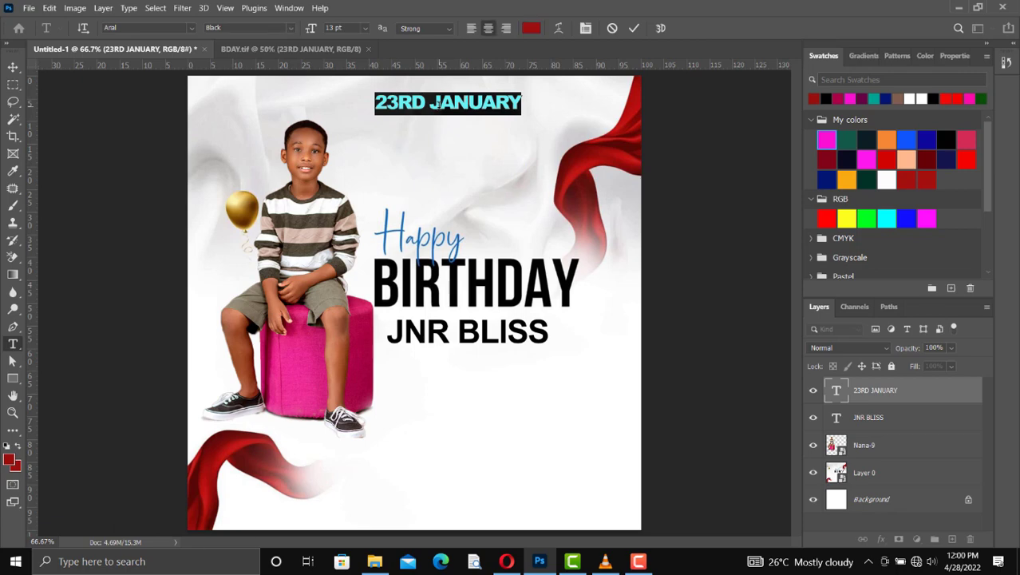
left_click(453, 104)
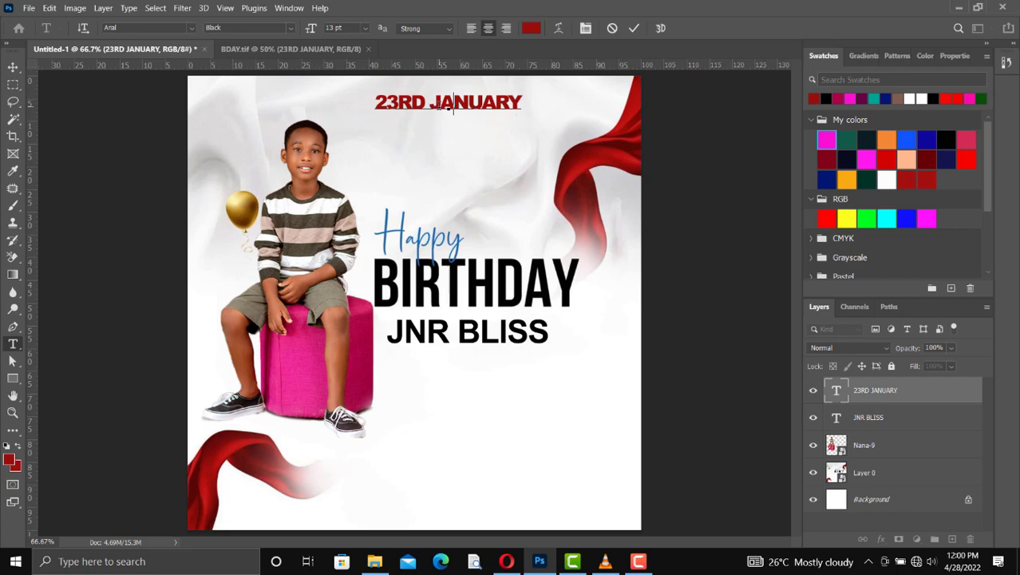
key("ctrl+a")
type("1ST")
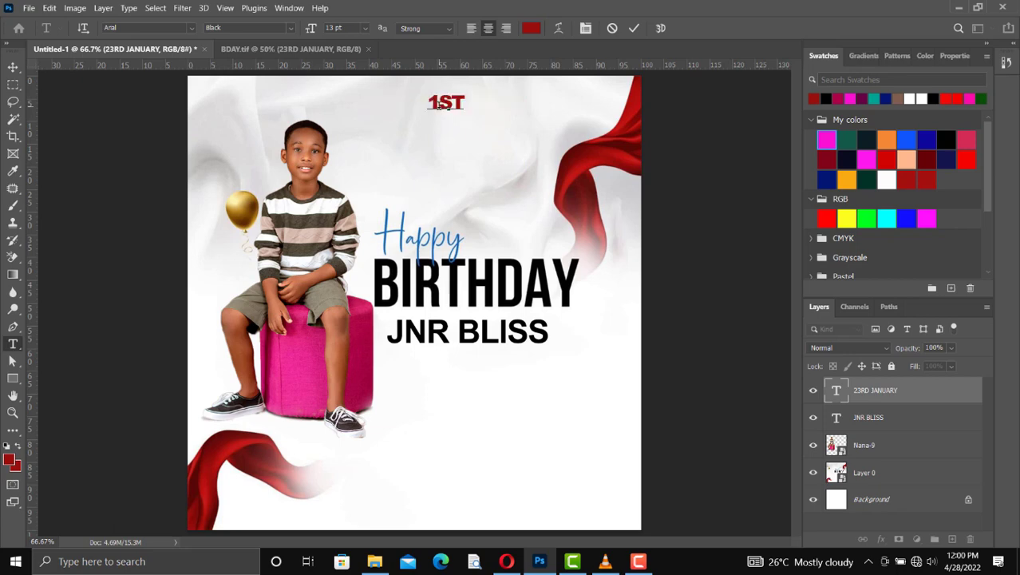
type(" MAY")
left_click(634, 28)
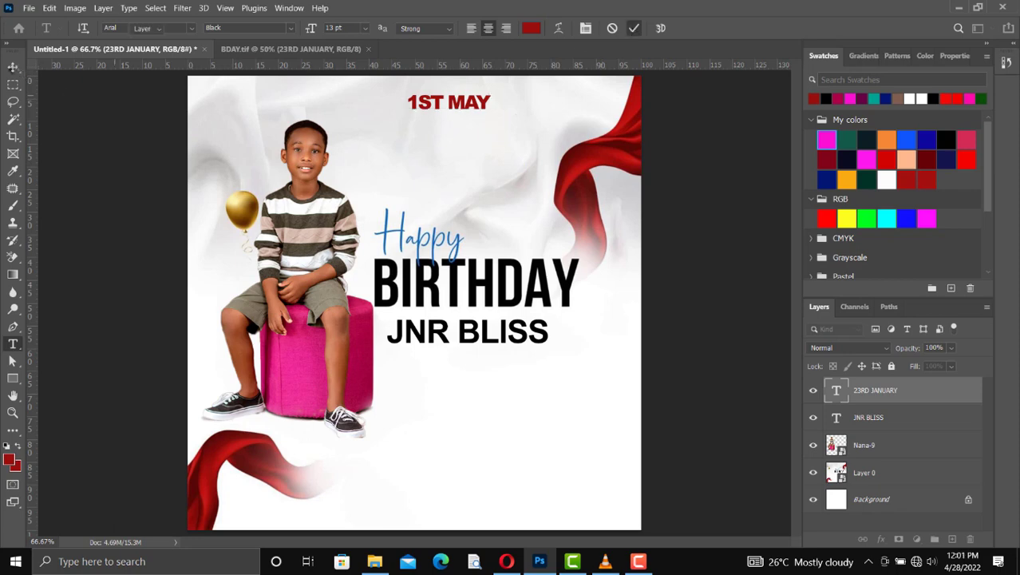
Move the date text down so it sits centered a little below the celebrant's name.
left_click(13, 68)
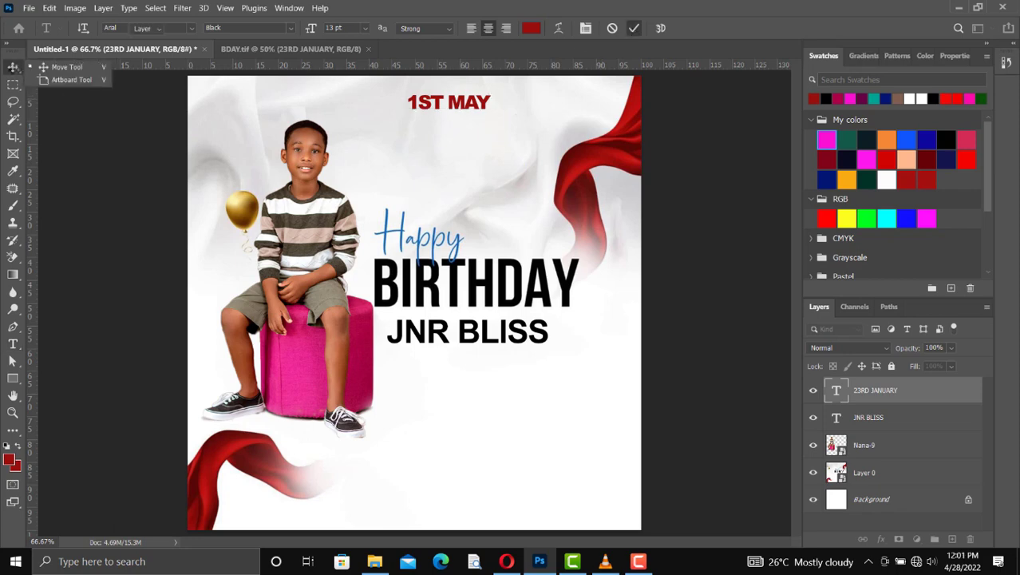
left_click(437, 102)
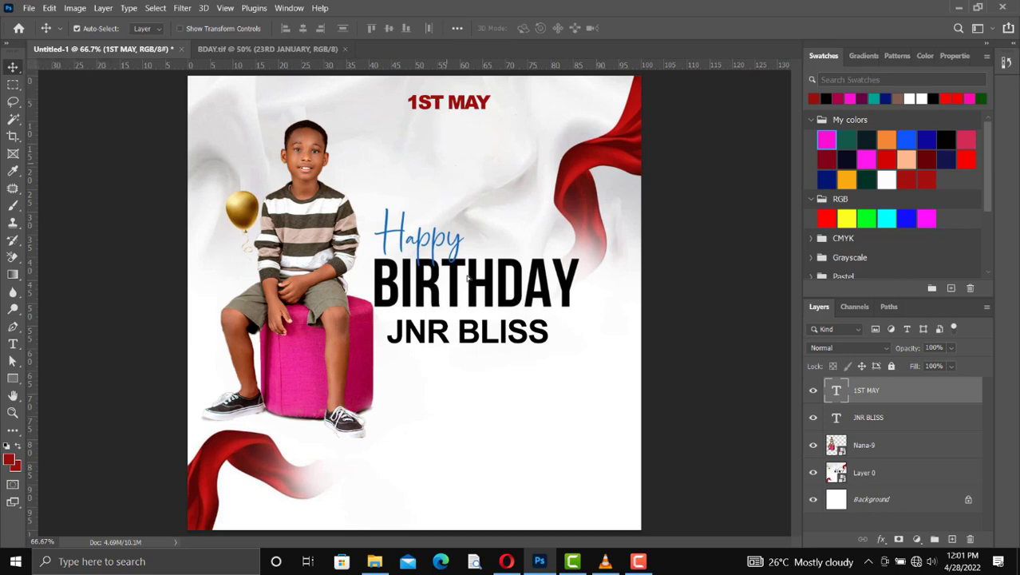
left_click_drag(456, 169, 484, 379)
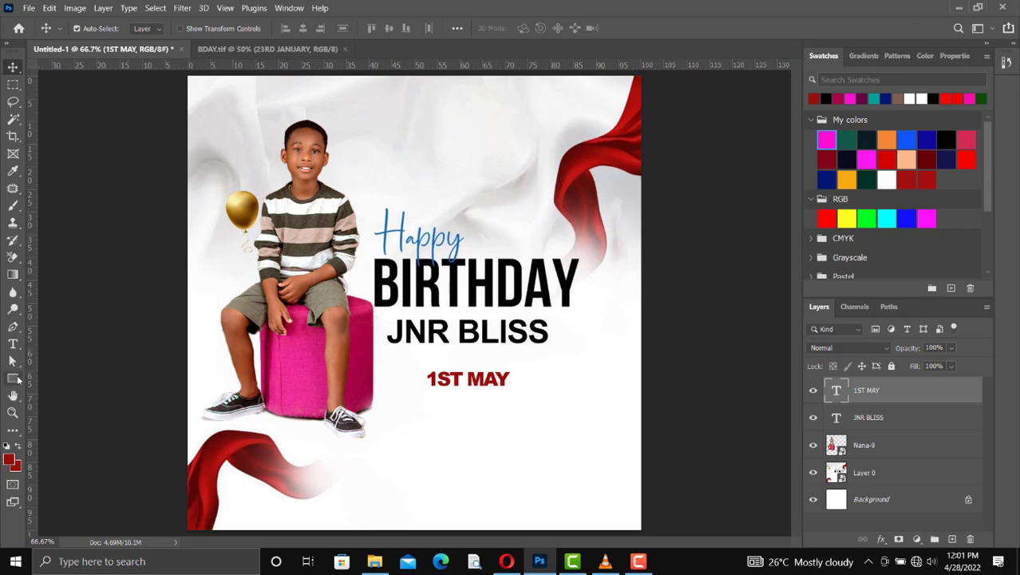
Draw a dark red rectangle of about 288 × 64 px around the date text and stack its layer directly beneath the date layer.
left_click_drag(18, 380, 64, 383)
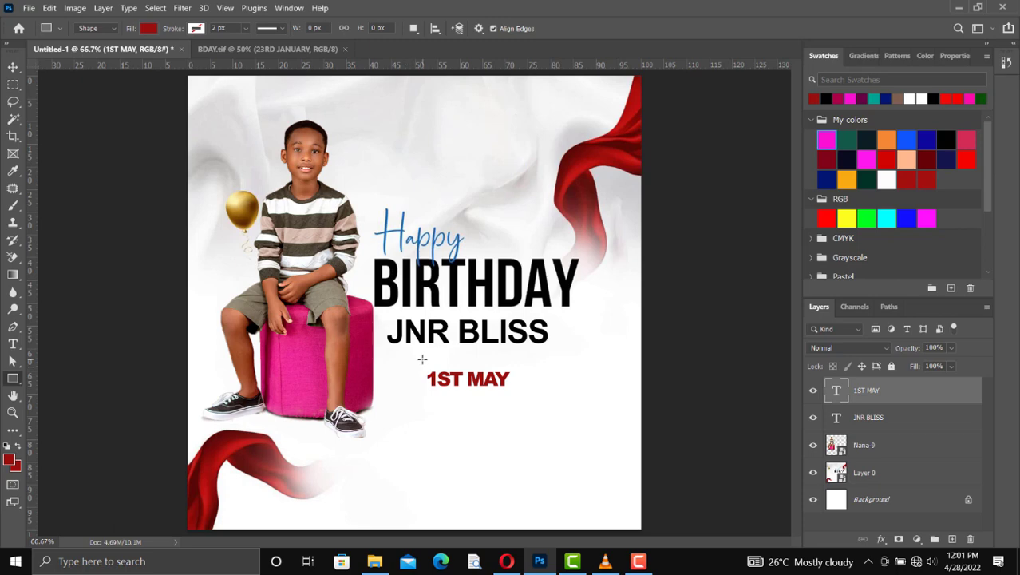
left_click_drag(416, 369, 517, 392)
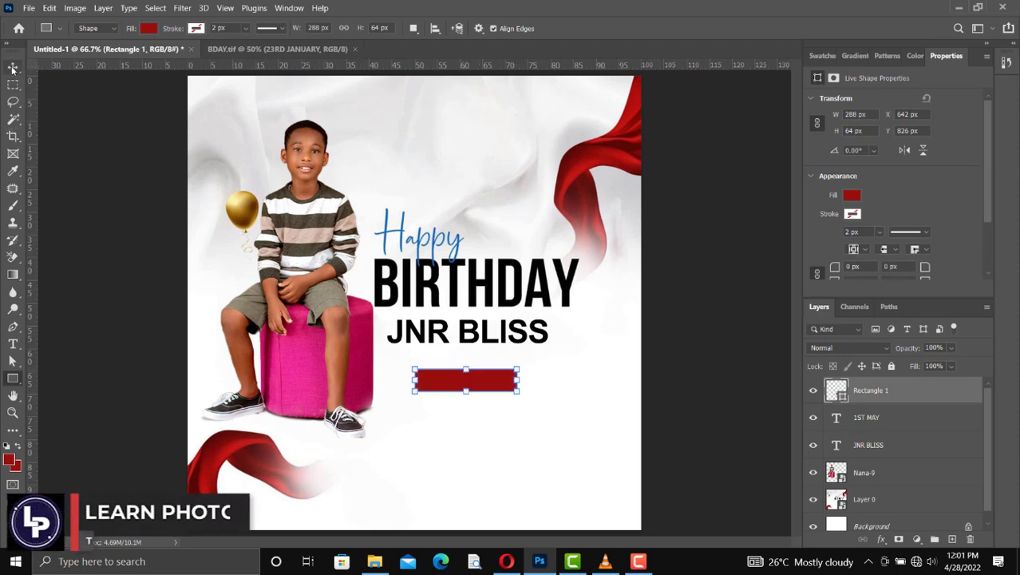
key("v")
left_click_drag(885, 402, 884, 434)
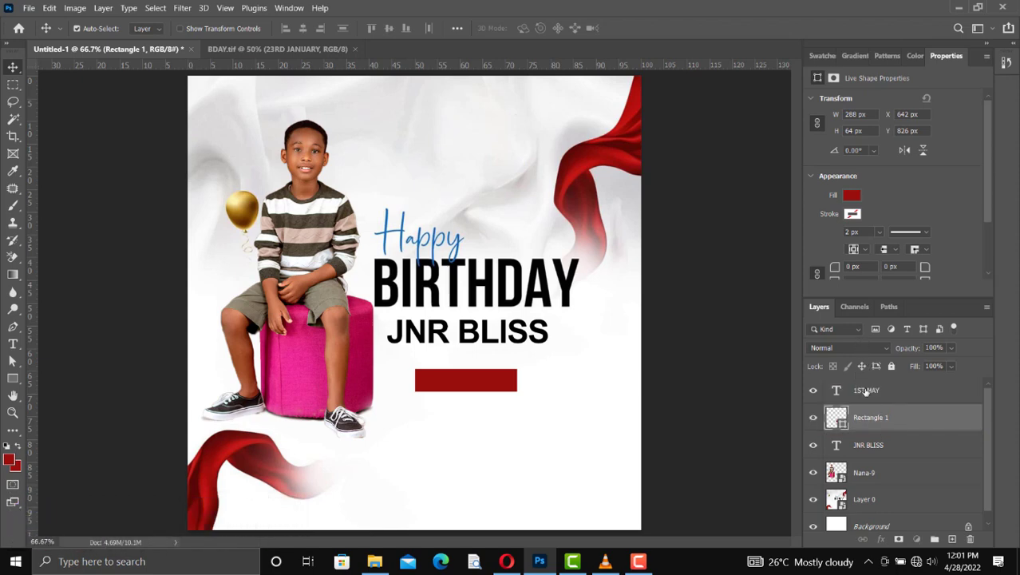
Color the date text white and nudge it down slightly to center it vertically in the red rectangle.
left_click(816, 58)
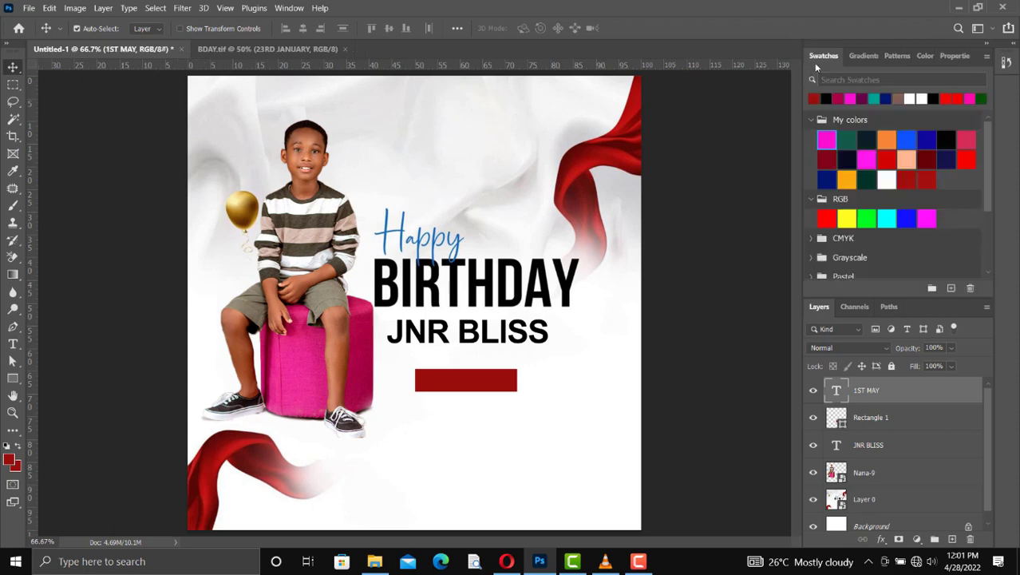
left_click(909, 99)
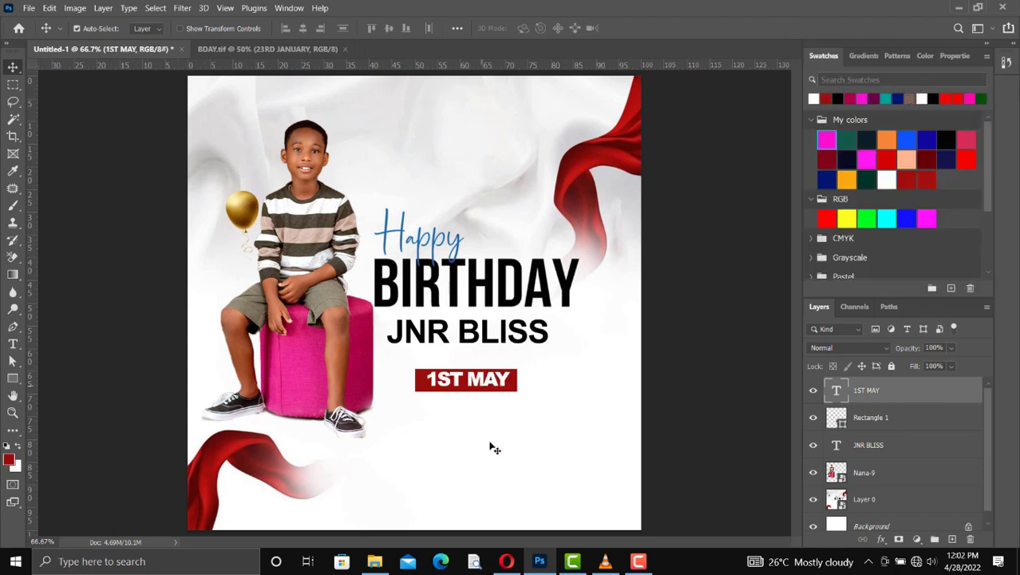
key("Down")
key("Down")
key("Down")
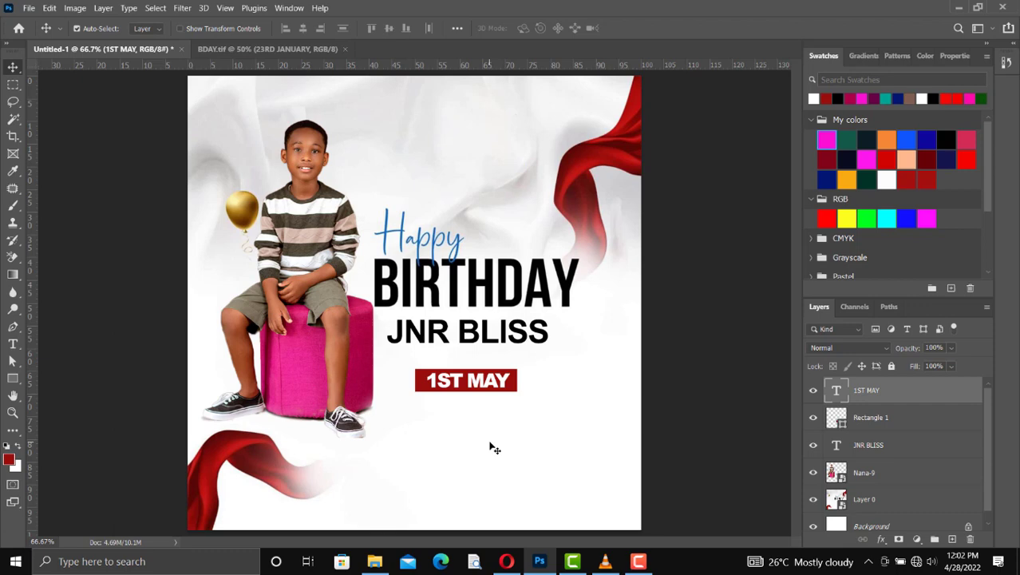
left_click(639, 561)
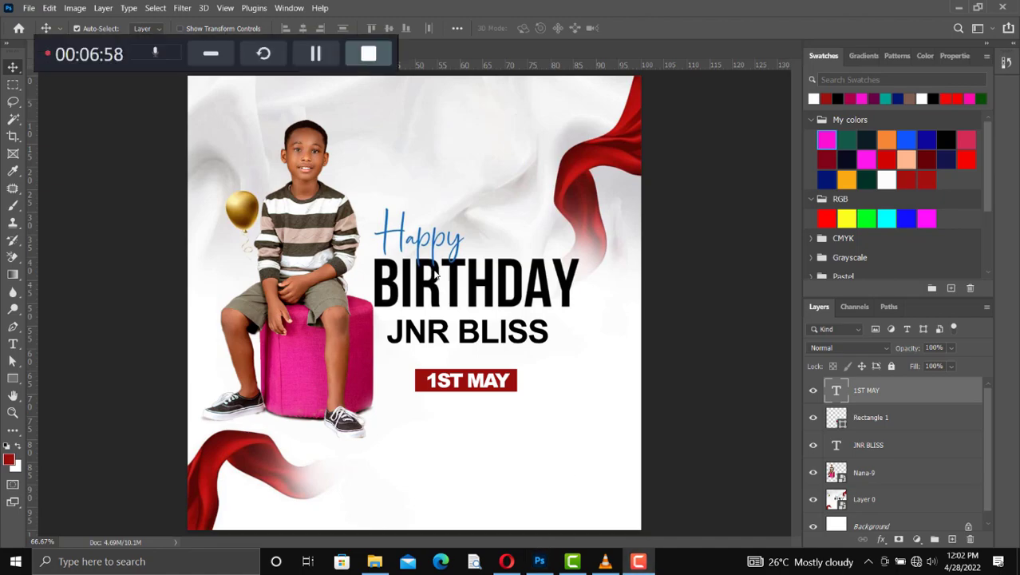